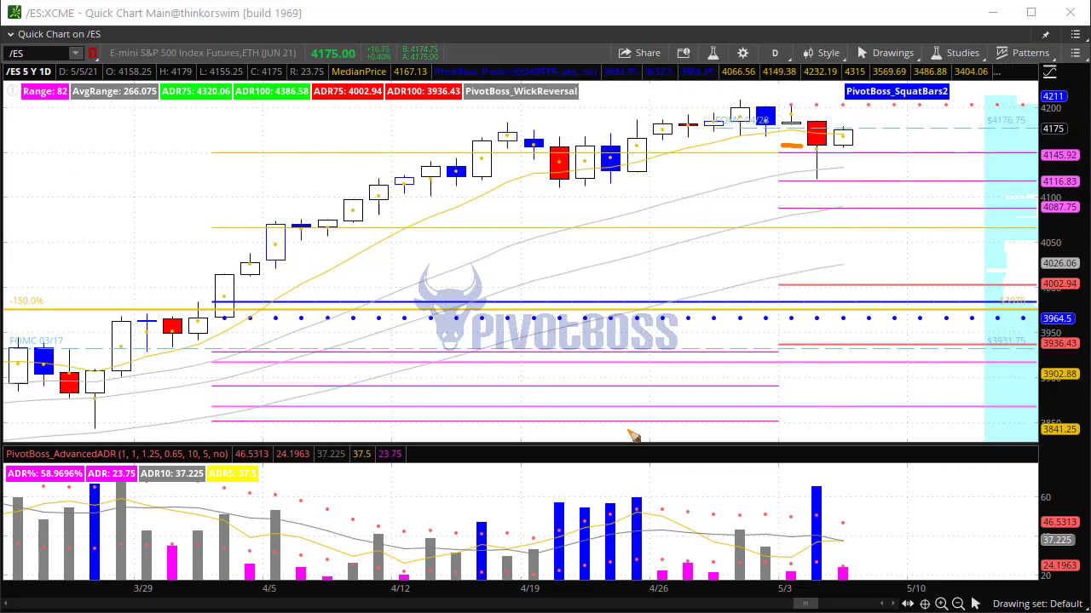
- Sketch the March–April uptrend, the support lines and the late-April range with its breakdown arrow on the /ES daily chart, and clear the markup
{"action": "mouse_move", "coordinate": [700, 401]}
{"action": "left_mouse_down"}
{"action": "mouse_move", "coordinate": [856, 250]}
{"action": "mouse_move", "coordinate": [859, 231]}
{"action": "left_mouse_up"}
{"action": "left_click_drag", "start_coordinate": [91, 411], "coordinate": [582, 162]}
{"action": "mouse_move", "coordinate": [788, 164]}
{"action": "left_mouse_down"}
{"action": "mouse_move", "coordinate": [805, 160]}
{"action": "mouse_move", "coordinate": [417, 126]}
{"action": "left_mouse_up"}
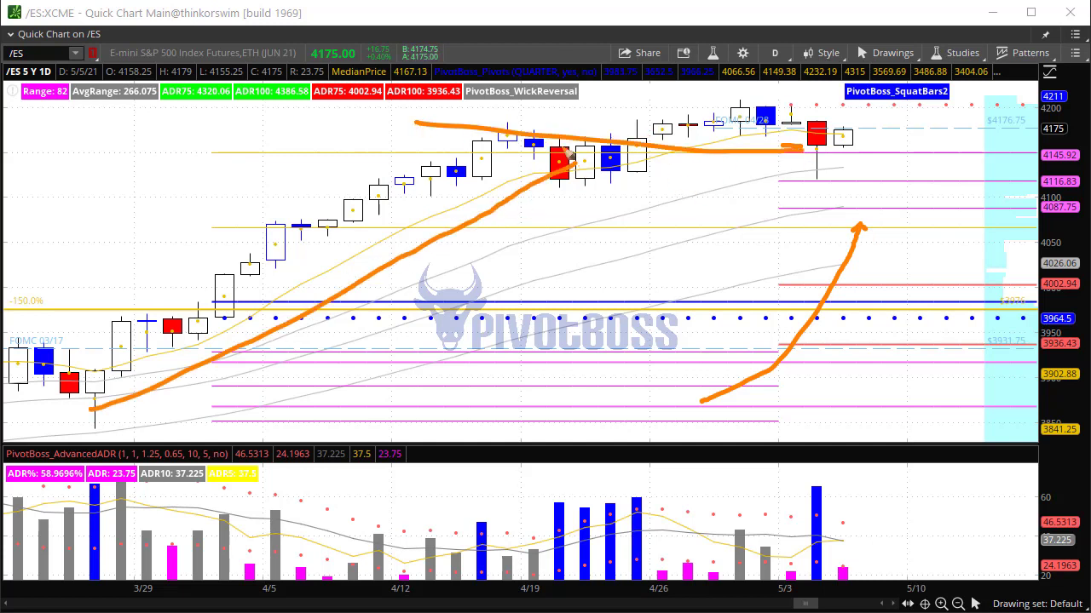
{"action": "mouse_move", "coordinate": [816, 105]}
{"action": "left_mouse_down"}
{"action": "mouse_move", "coordinate": [767, 97]}
{"action": "mouse_move", "coordinate": [647, 129]}
{"action": "mouse_move", "coordinate": [806, 126]}
{"action": "mouse_move", "coordinate": [798, 134]}
{"action": "left_mouse_up"}
{"action": "mouse_move", "coordinate": [801, 176]}
{"action": "left_mouse_down"}
{"action": "mouse_move", "coordinate": [800, 163]}
{"action": "mouse_move", "coordinate": [443, 178]}
{"action": "left_mouse_up"}
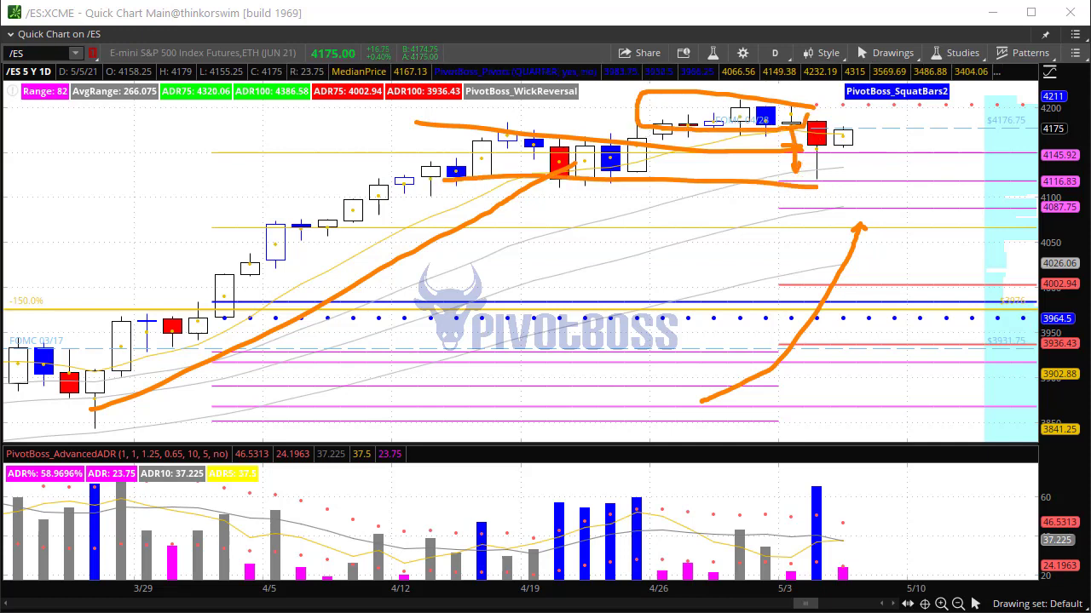
{"action": "key", "text": "Escape"}
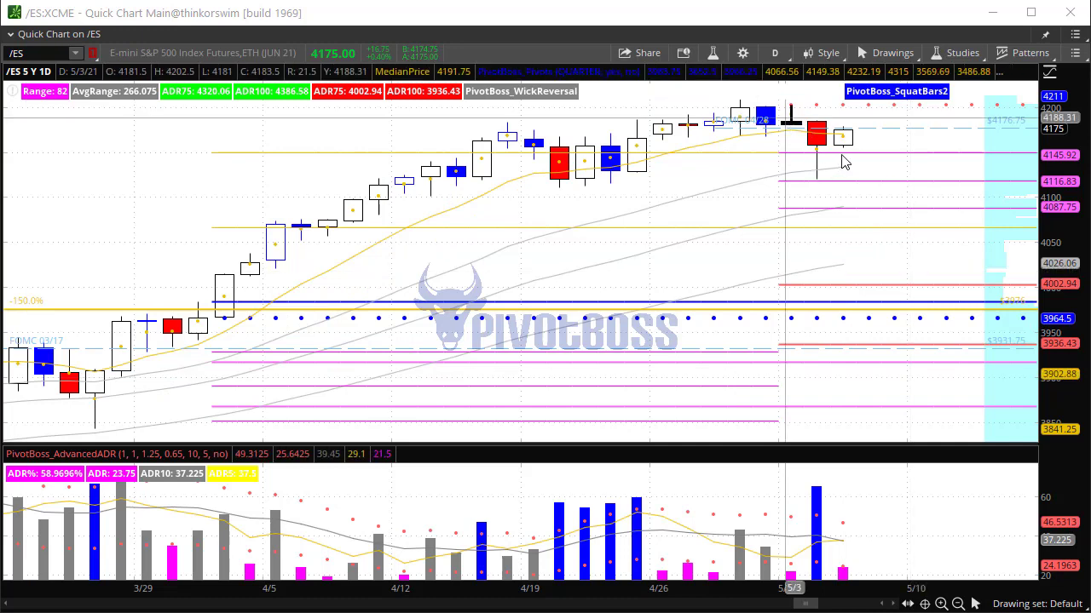
- Trace the FOMC 04/28 level across to the 5/4 candle with an arrow down to its low, and circle the 5/5 retest
{"action": "left_click_drag", "start_coordinate": [523, 588], "coordinate": [653, 584]}
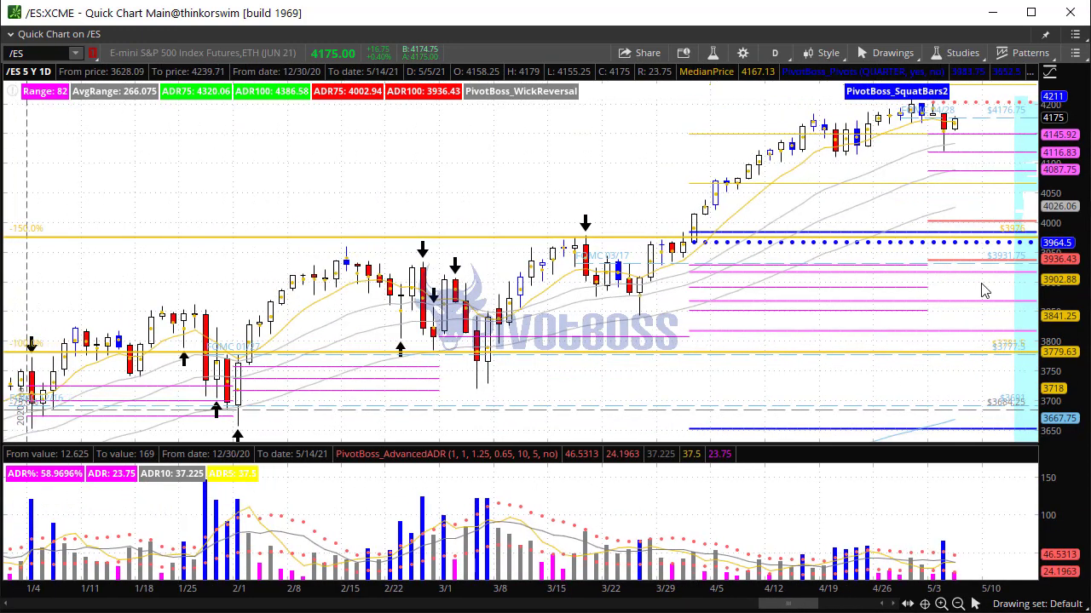
{"action": "left_click_drag", "start_coordinate": [1056, 116], "coordinate": [1016, 136]}
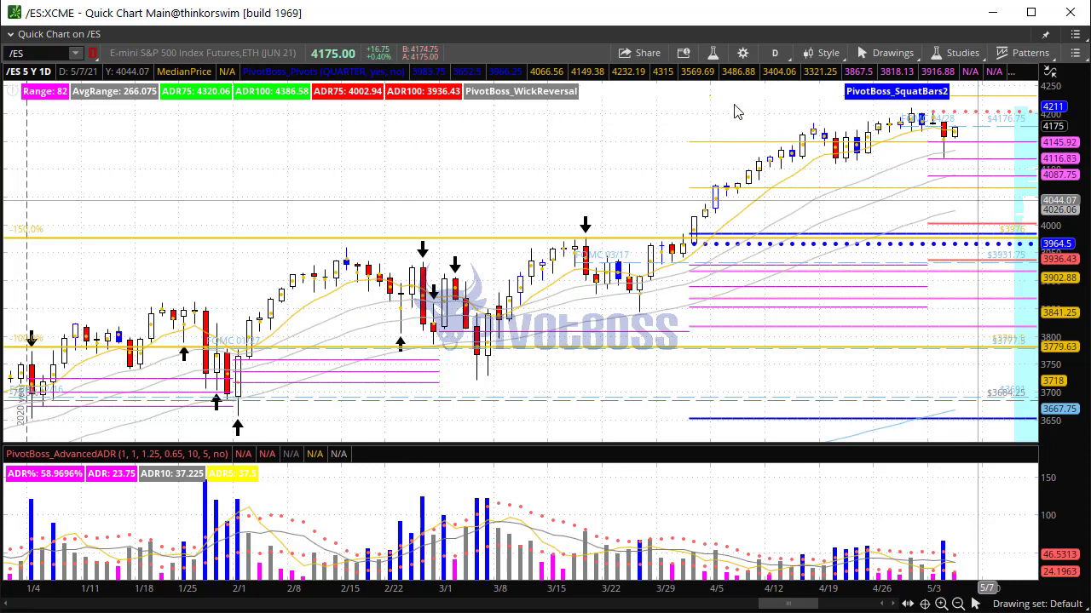
{"action": "left_click_drag", "start_coordinate": [998, 111], "coordinate": [1006, 128]}
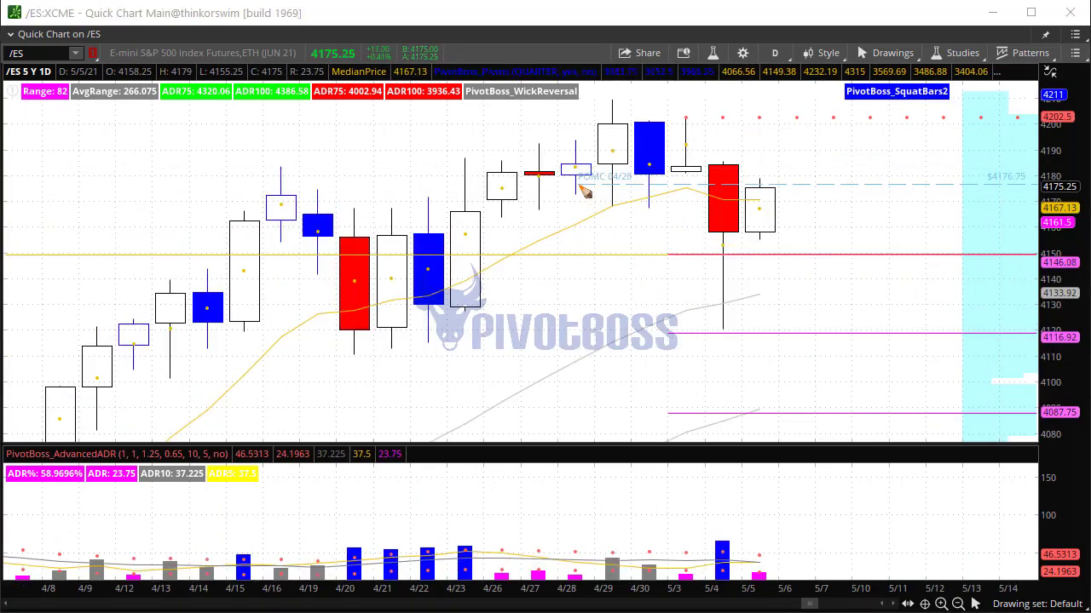
{"action": "mouse_move", "coordinate": [563, 193]}
{"action": "left_mouse_down"}
{"action": "mouse_move", "coordinate": [733, 188]}
{"action": "mouse_move", "coordinate": [730, 324]}
{"action": "left_mouse_up"}
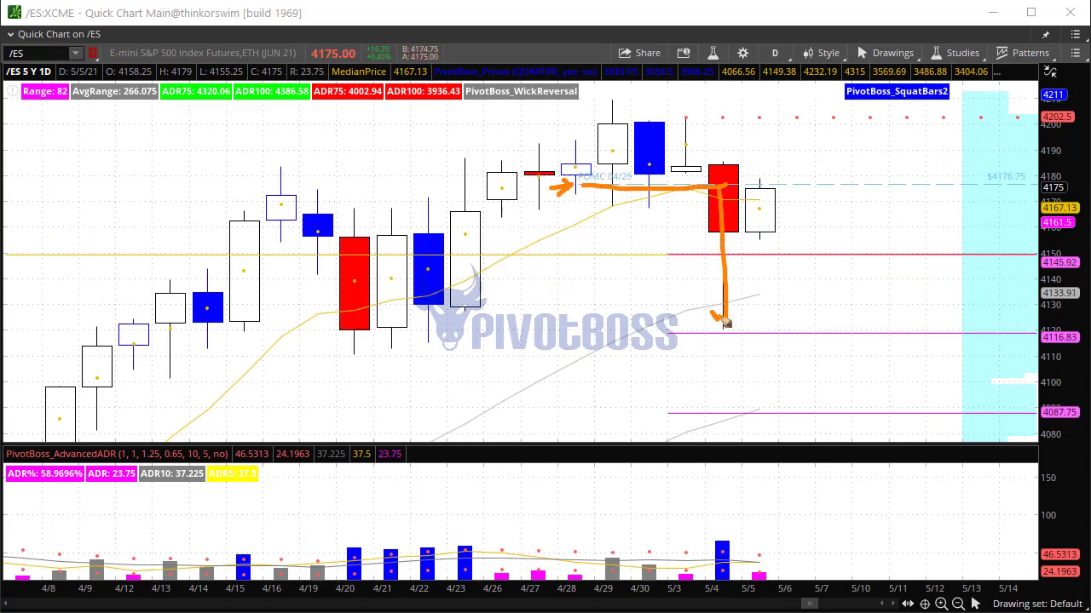
{"action": "mouse_move", "coordinate": [767, 176]}
{"action": "left_mouse_down"}
{"action": "mouse_move", "coordinate": [751, 174]}
{"action": "mouse_move", "coordinate": [769, 196]}
{"action": "left_mouse_up"}
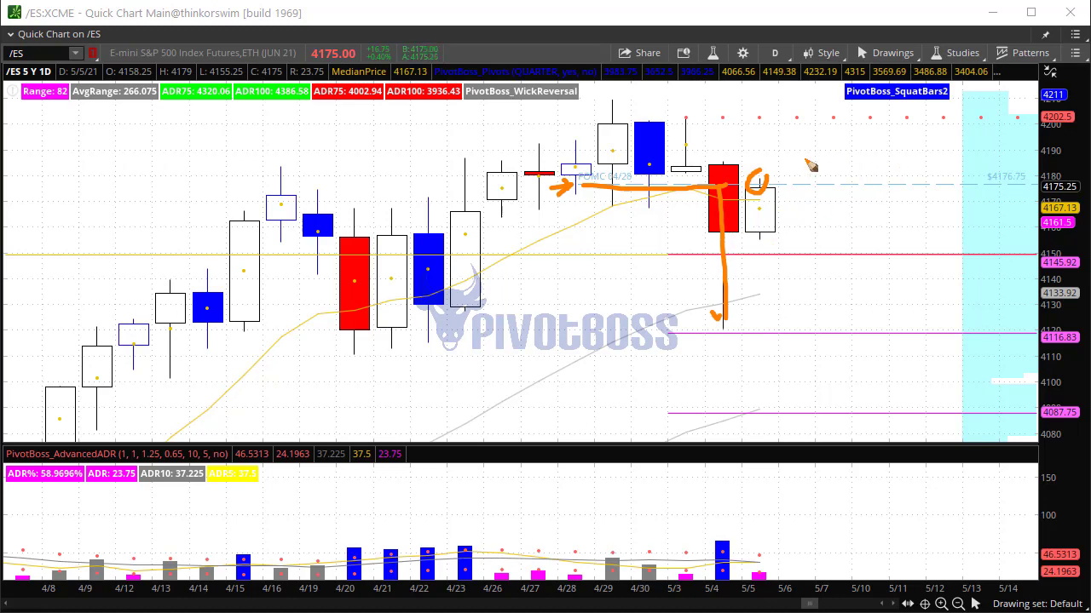
{"action": "left_click_drag", "start_coordinate": [771, 179], "coordinate": [690, 181]}
{"action": "mouse_move", "coordinate": [771, 178]}
{"action": "left_mouse_down"}
{"action": "mouse_move", "coordinate": [767, 194]}
{"action": "mouse_move", "coordinate": [661, 191]}
{"action": "left_mouse_up"}
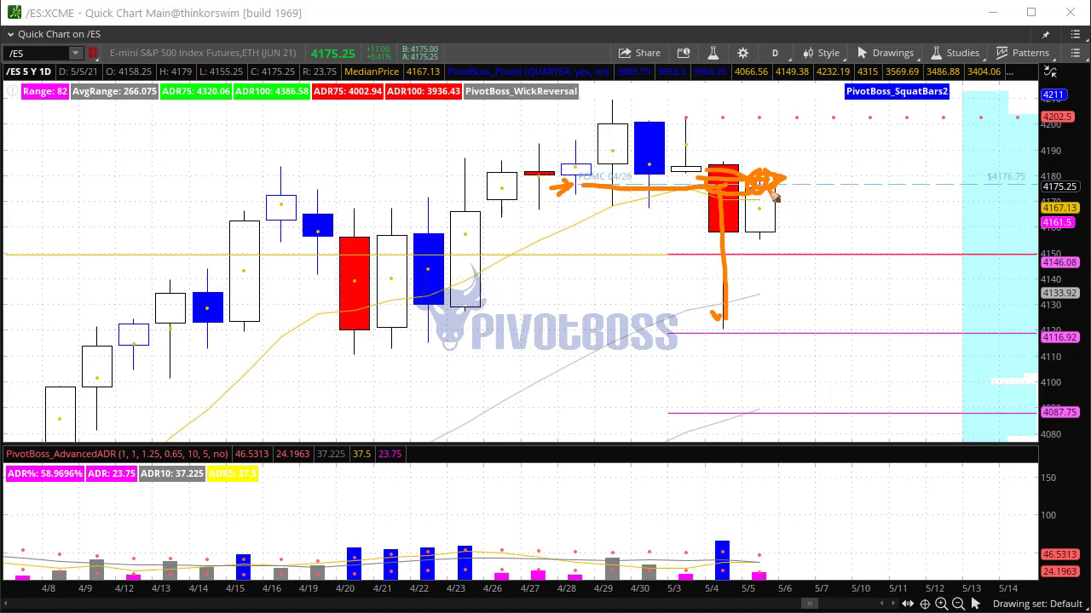
- Sketch the 5/5 rise into the FOMC level and the rejection, clear it, draw a path falling below the 5/5 low, and clear the markup
{"action": "left_click_drag", "start_coordinate": [738, 233], "coordinate": [759, 191]}
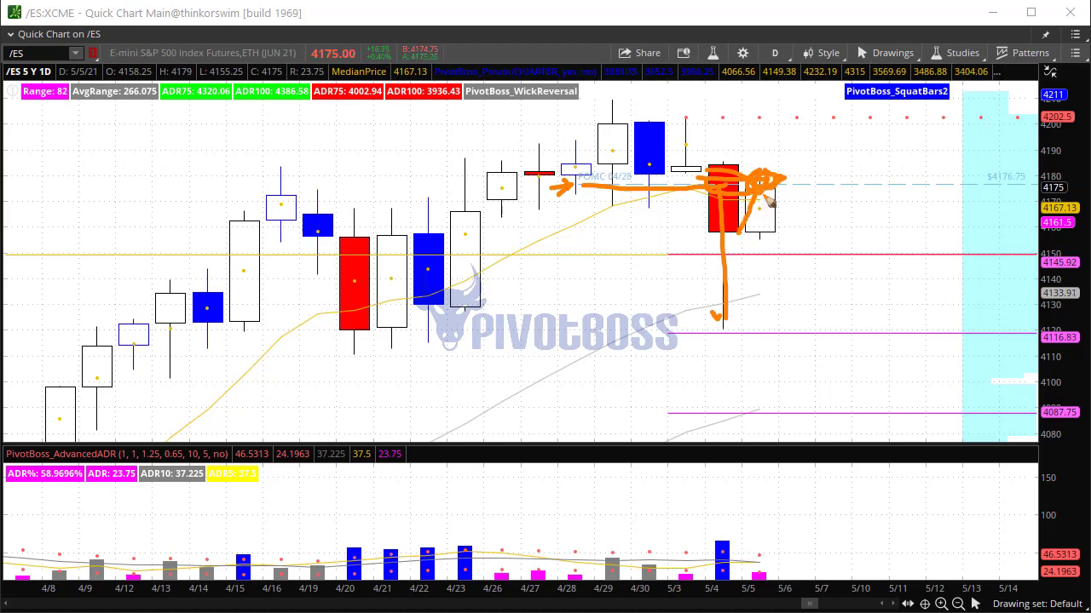
{"action": "left_click_drag", "start_coordinate": [770, 182], "coordinate": [787, 281]}
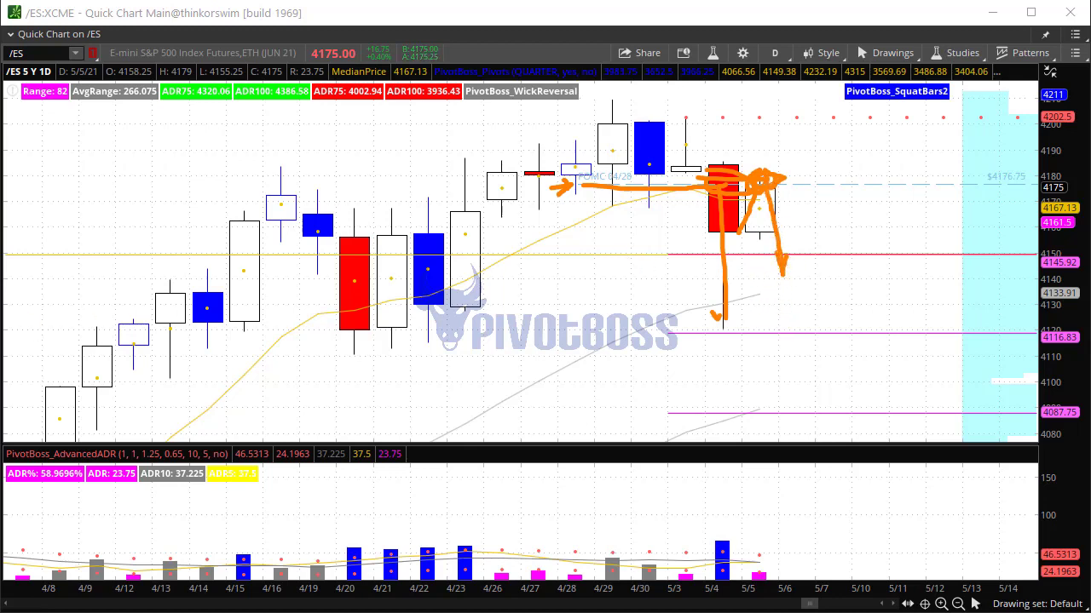
{"action": "key", "text": "Escape"}
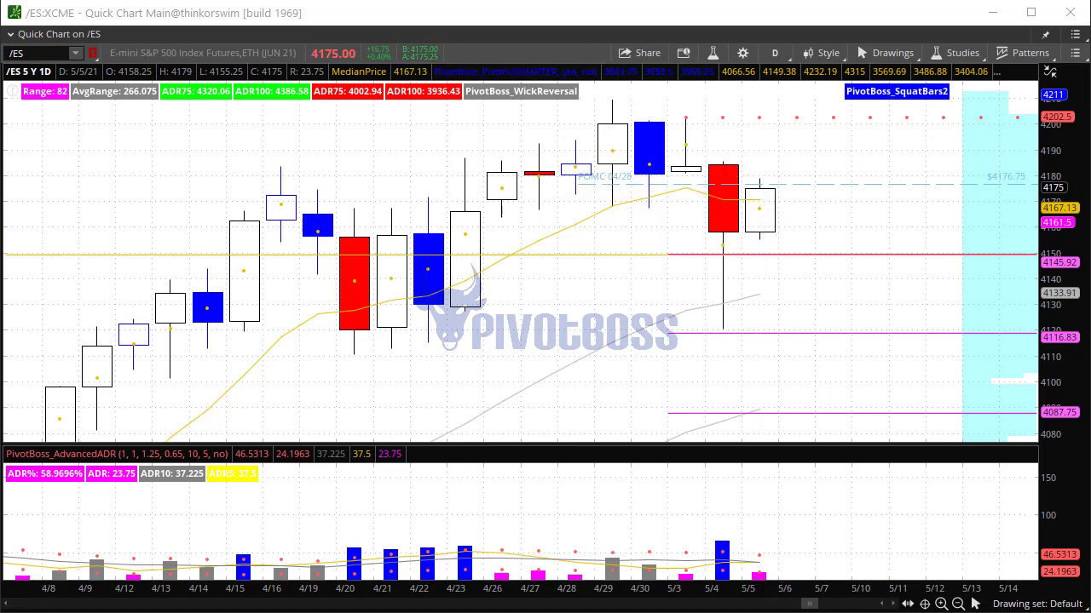
{"action": "mouse_move", "coordinate": [777, 247]}
{"action": "left_mouse_down"}
{"action": "mouse_move", "coordinate": [792, 245]}
{"action": "mouse_move", "coordinate": [784, 259]}
{"action": "mouse_move", "coordinate": [827, 426]}
{"action": "mouse_move", "coordinate": [839, 422]}
{"action": "left_mouse_up"}
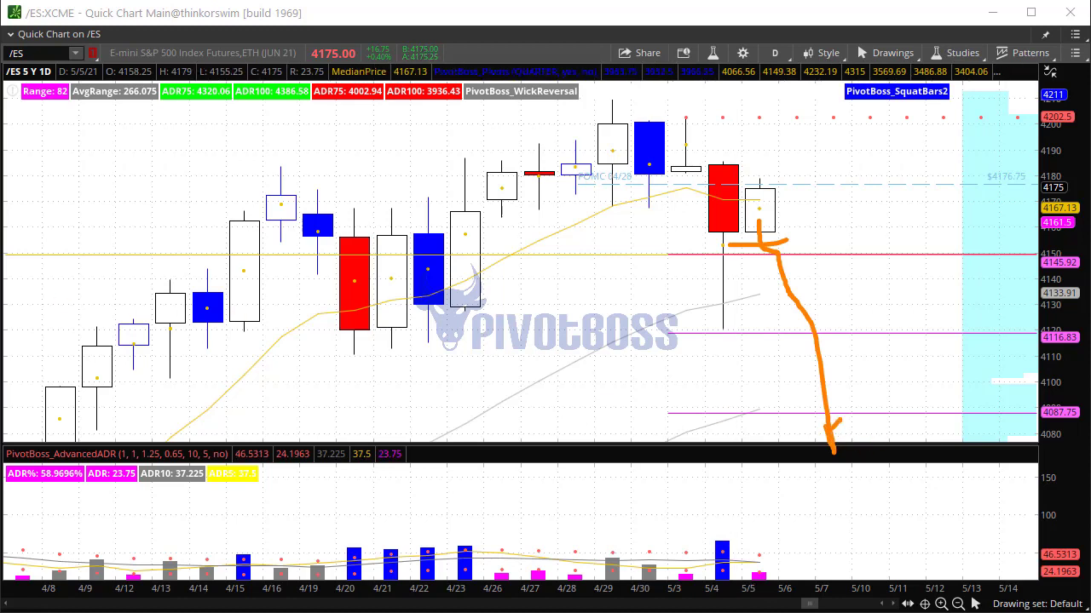
{"action": "key", "text": "Escape"}
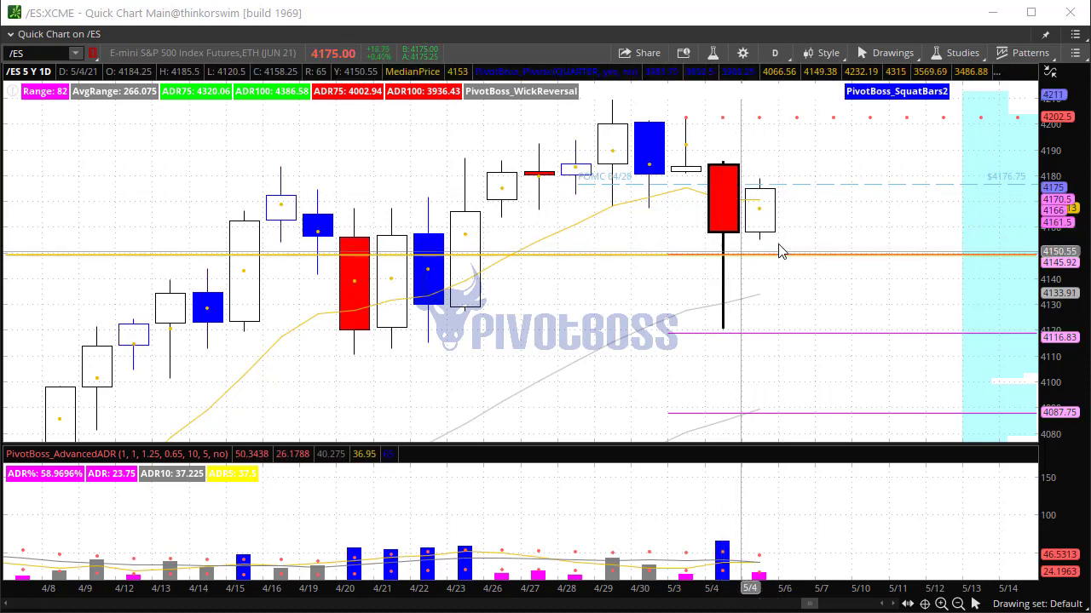
- Load the /NQ daily chart and widen its date range back to mid-February
{"action": "type", "text": "/NQ"}
{"action": "key", "text": "Return"}
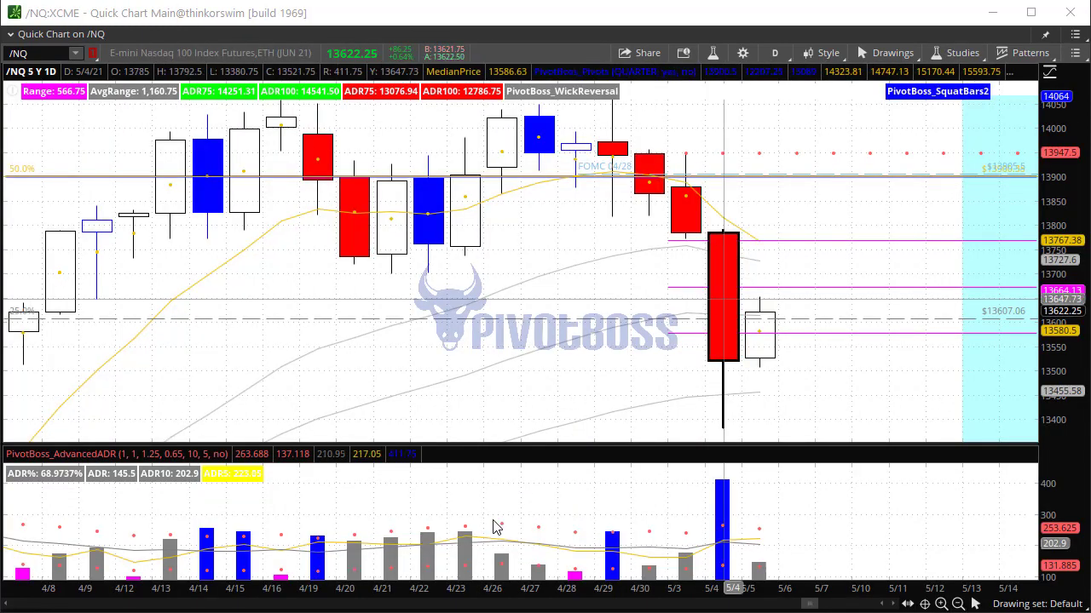
{"action": "left_click_drag", "start_coordinate": [478, 587], "coordinate": [593, 586]}
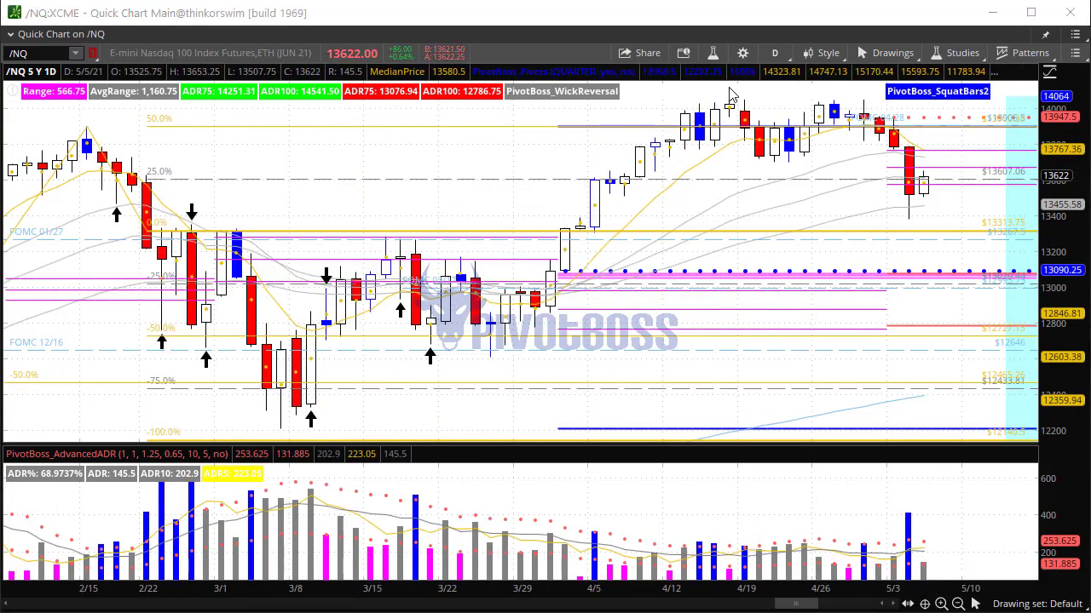
- Box the April trading range and the 5/4 breakdown candle on the /NQ chart, and clear both boxes
{"action": "mouse_move", "coordinate": [908, 163]}
{"action": "left_mouse_down"}
{"action": "mouse_move", "coordinate": [536, 150]}
{"action": "mouse_move", "coordinate": [648, 111]}
{"action": "mouse_move", "coordinate": [645, 98]}
{"action": "left_mouse_up"}
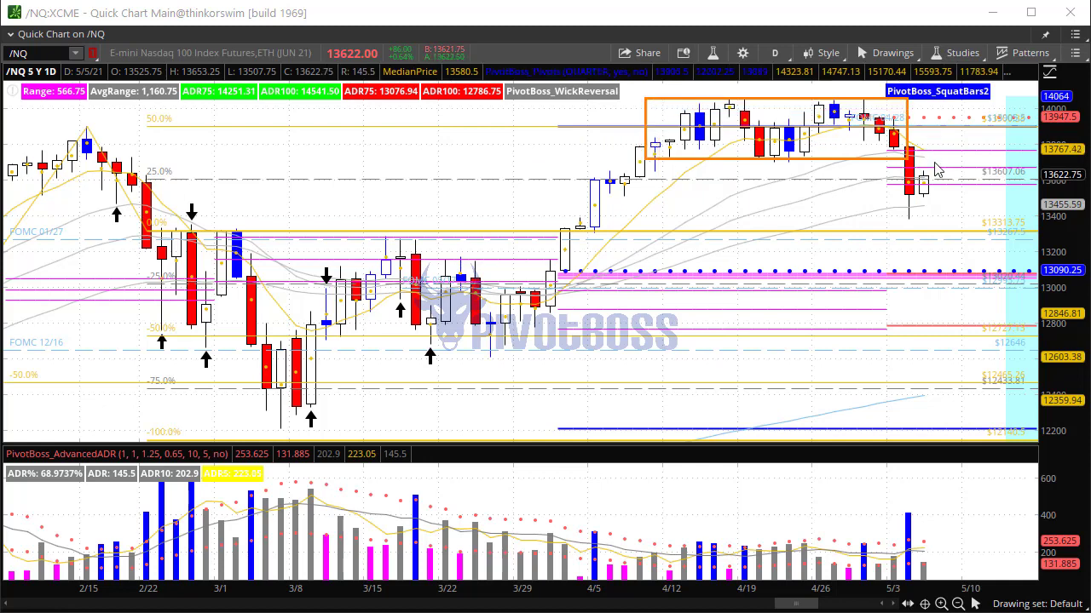
{"action": "left_click_drag", "start_coordinate": [900, 147], "coordinate": [918, 219]}
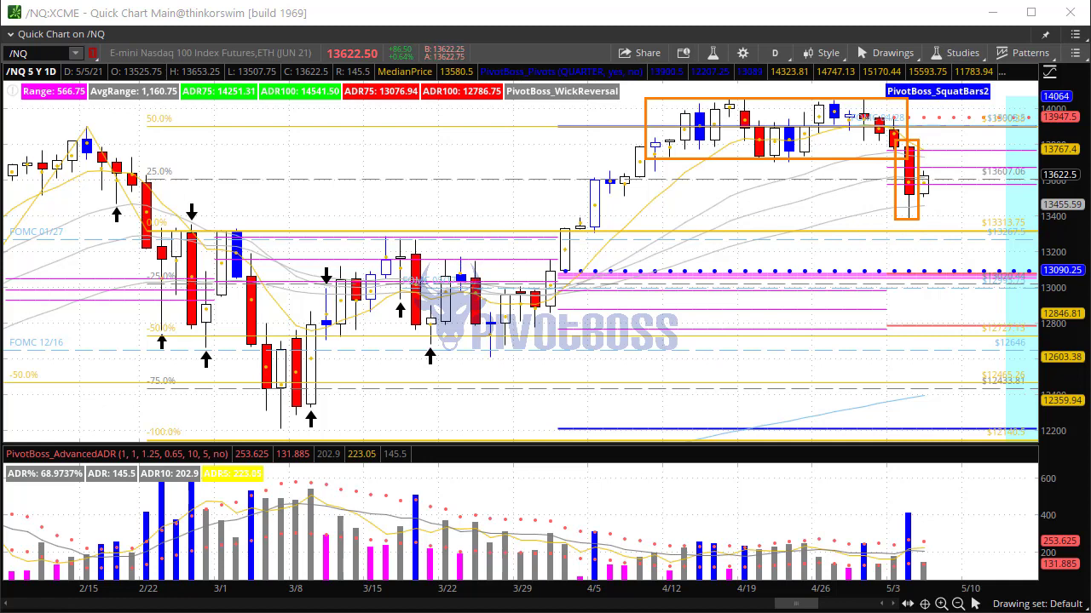
{"action": "key", "text": "Escape"}
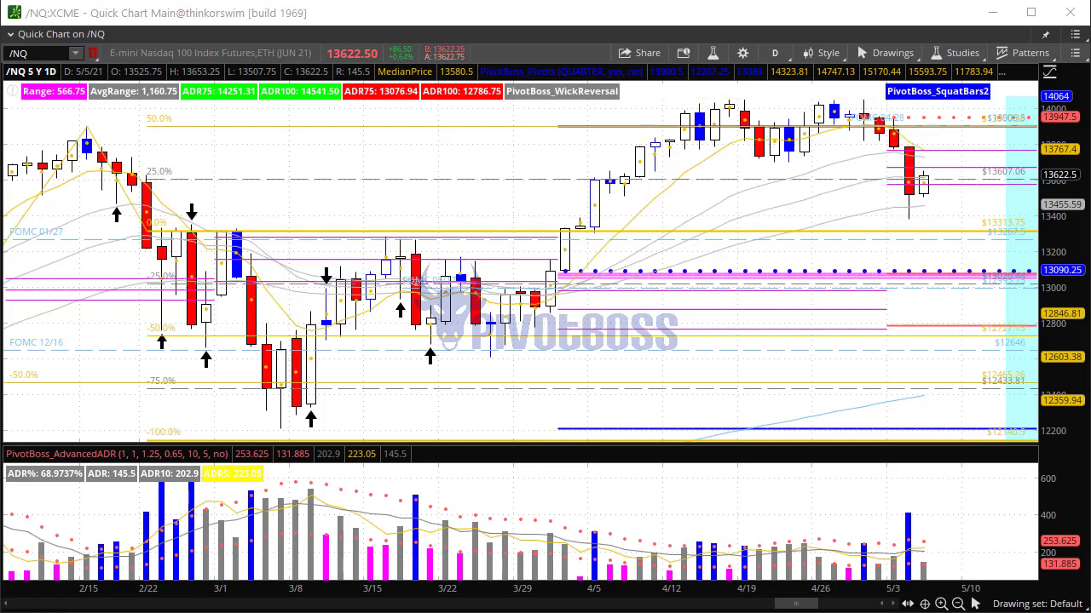
- Annotate the 5/4 breakdown against the February range breakdown, circle the volatile swings through March, underline the April range low, and clear the markup
{"action": "mouse_move", "coordinate": [835, 232]}
{"action": "left_mouse_down"}
{"action": "mouse_move", "coordinate": [897, 179]}
{"action": "mouse_move", "coordinate": [888, 169]}
{"action": "mouse_move", "coordinate": [1031, 198]}
{"action": "left_mouse_up"}
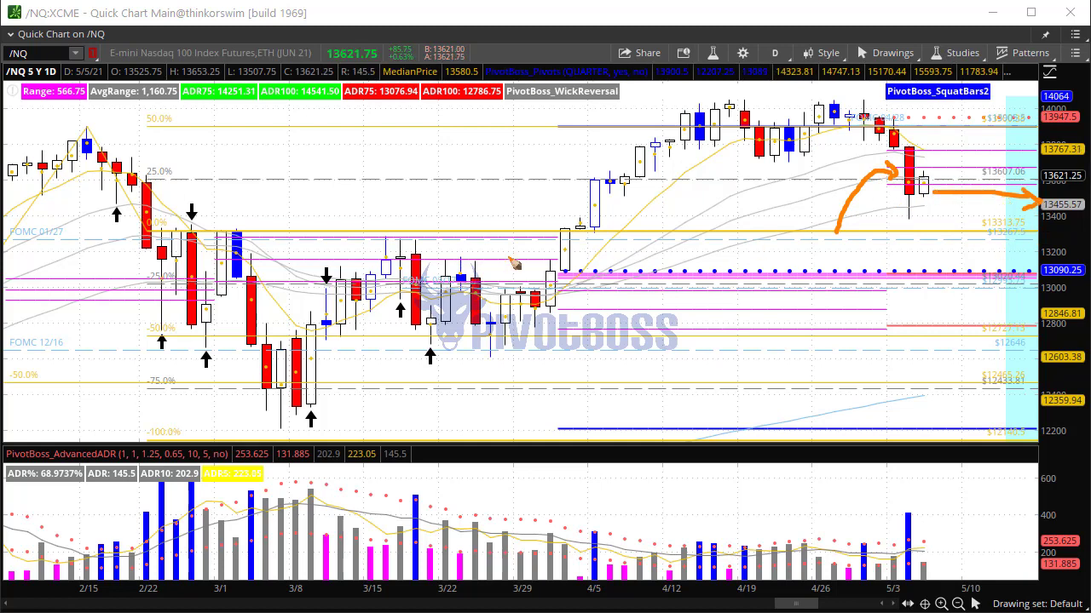
{"action": "mouse_move", "coordinate": [94, 210]}
{"action": "left_mouse_down"}
{"action": "mouse_move", "coordinate": [146, 216]}
{"action": "mouse_move", "coordinate": [130, 223]}
{"action": "left_mouse_up"}
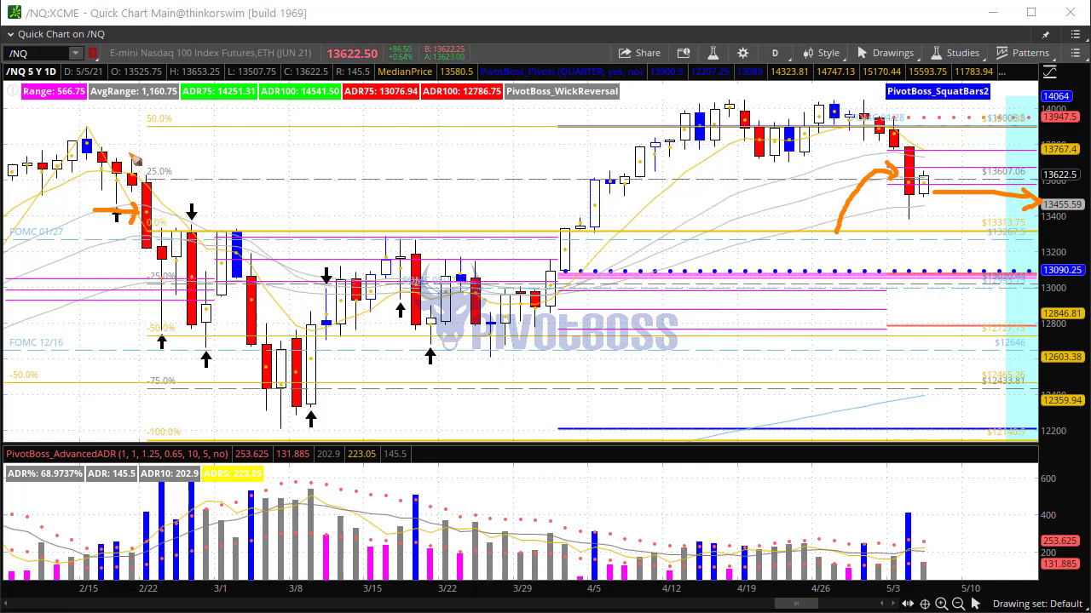
{"action": "left_click_drag", "start_coordinate": [15, 200], "coordinate": [142, 195]}
{"action": "left_click_drag", "start_coordinate": [23, 141], "coordinate": [138, 137]}
{"action": "mouse_move", "coordinate": [158, 181]}
{"action": "left_mouse_down"}
{"action": "mouse_move", "coordinate": [485, 239]}
{"action": "mouse_move", "coordinate": [302, 456]}
{"action": "mouse_move", "coordinate": [186, 287]}
{"action": "left_mouse_up"}
{"action": "mouse_move", "coordinate": [159, 247]}
{"action": "left_mouse_down"}
{"action": "mouse_move", "coordinate": [247, 264]}
{"action": "mouse_move", "coordinate": [430, 331]}
{"action": "mouse_move", "coordinate": [490, 324]}
{"action": "left_mouse_up"}
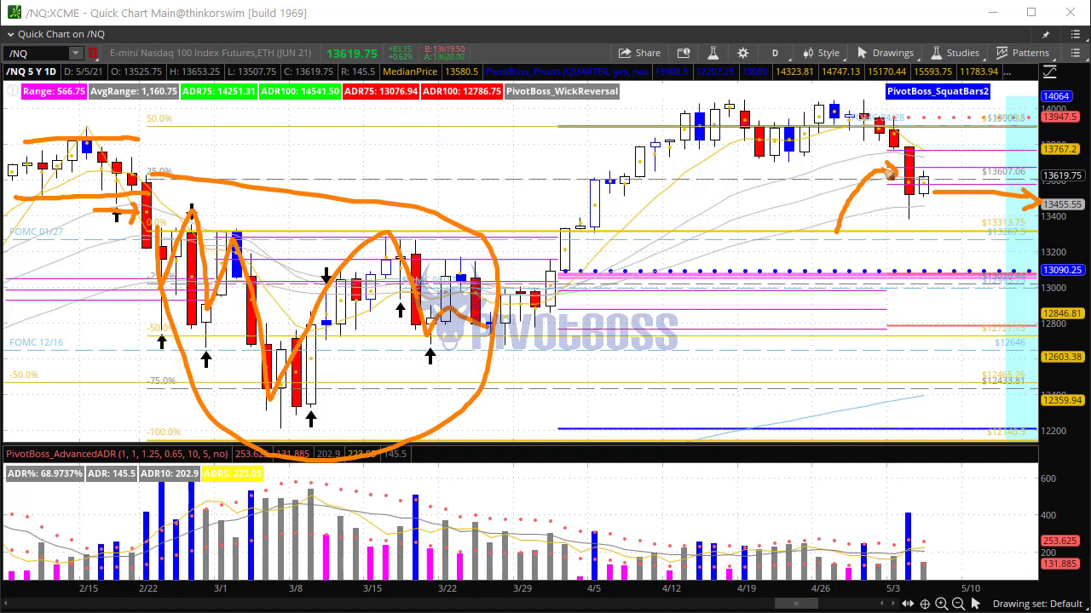
{"action": "mouse_move", "coordinate": [654, 160]}
{"action": "left_mouse_down"}
{"action": "mouse_move", "coordinate": [944, 148]}
{"action": "mouse_move", "coordinate": [655, 159]}
{"action": "left_mouse_up"}
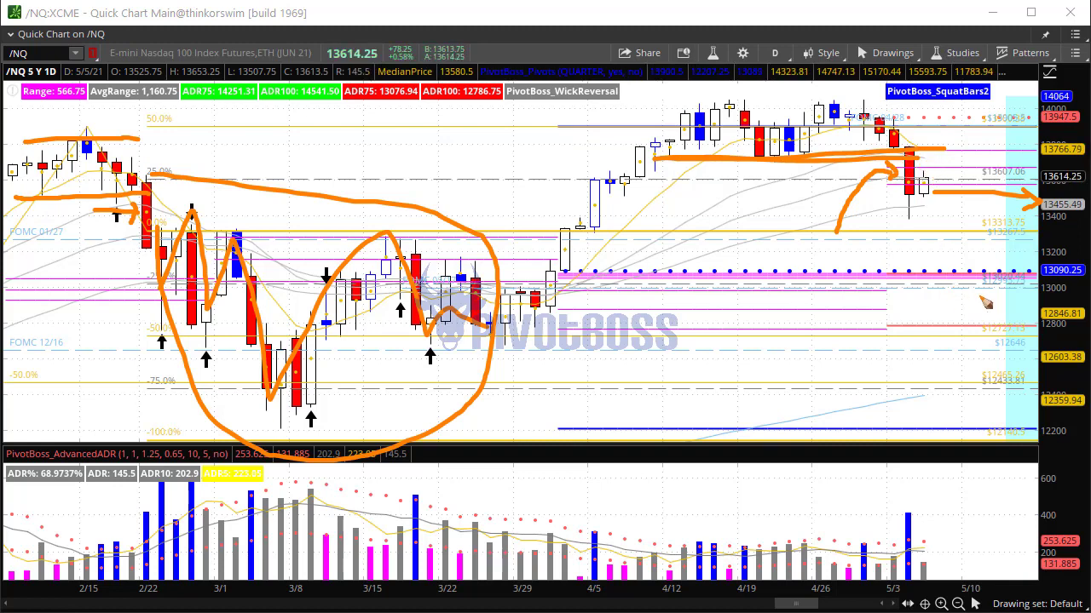
{"action": "key", "text": "Escape"}
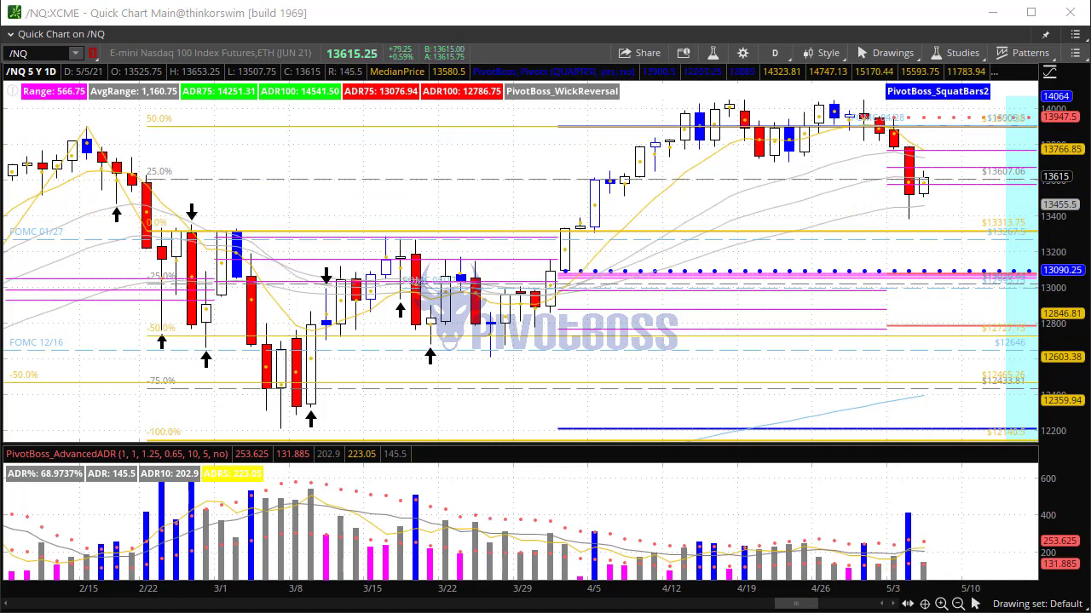
- Sketch the 5/5 bounce dropping to the circled zone at the 13090.25 dotted level, add the April rally and May decline arrows, and clear the markup
{"action": "mouse_move", "coordinate": [876, 189]}
{"action": "left_mouse_down"}
{"action": "mouse_move", "coordinate": [916, 197]}
{"action": "mouse_move", "coordinate": [933, 176]}
{"action": "mouse_move", "coordinate": [920, 175]}
{"action": "mouse_move", "coordinate": [935, 170]}
{"action": "mouse_move", "coordinate": [953, 252]}
{"action": "left_mouse_up"}
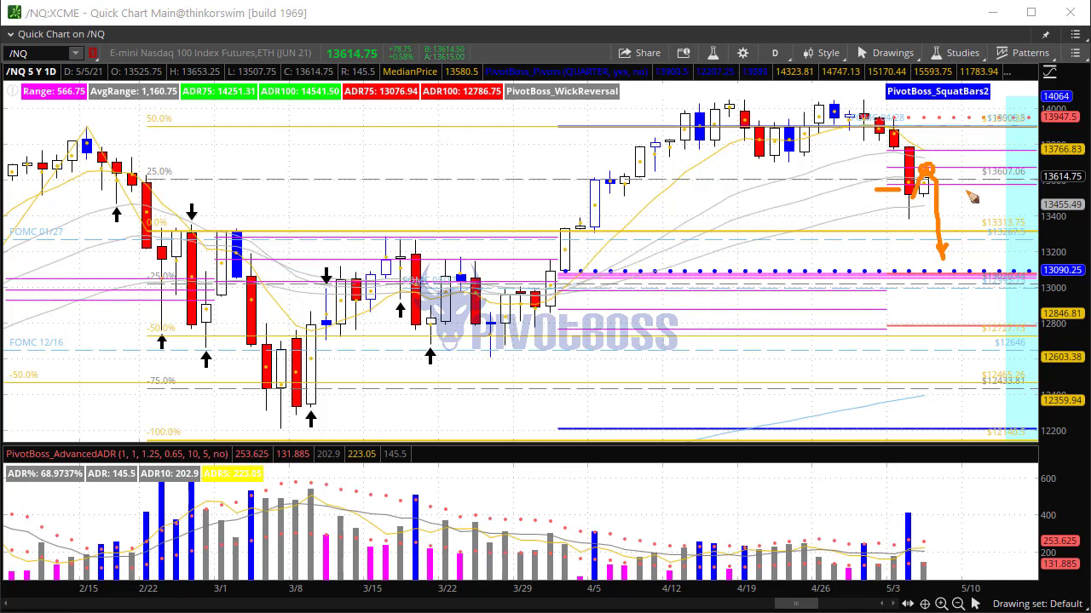
{"action": "mouse_move", "coordinate": [952, 263]}
{"action": "left_mouse_down"}
{"action": "mouse_move", "coordinate": [942, 291]}
{"action": "mouse_move", "coordinate": [965, 266]}
{"action": "left_mouse_up"}
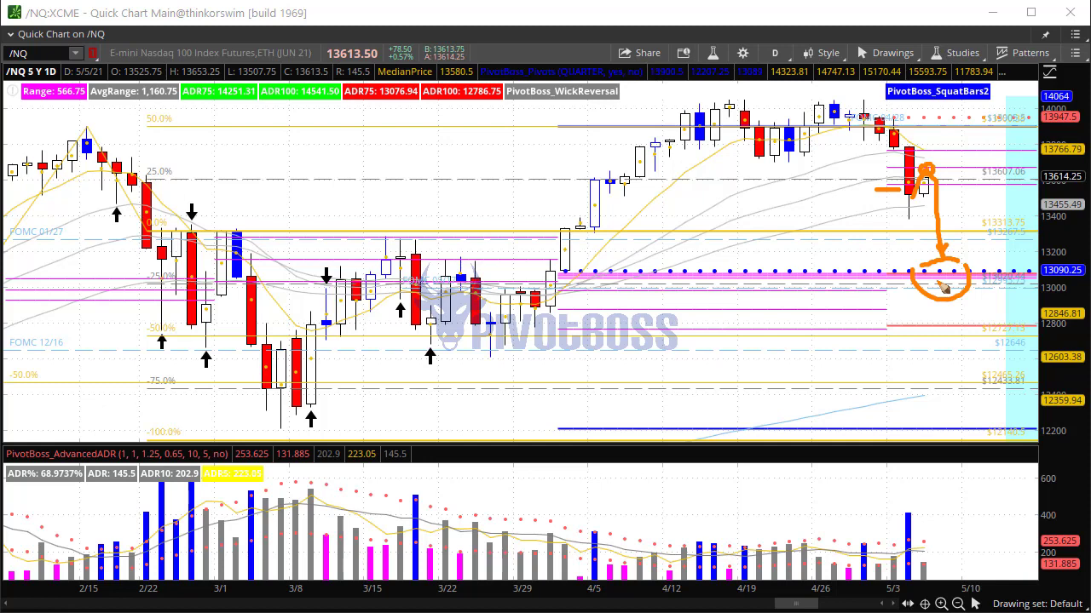
{"action": "left_click_drag", "start_coordinate": [540, 260], "coordinate": [553, 300]}
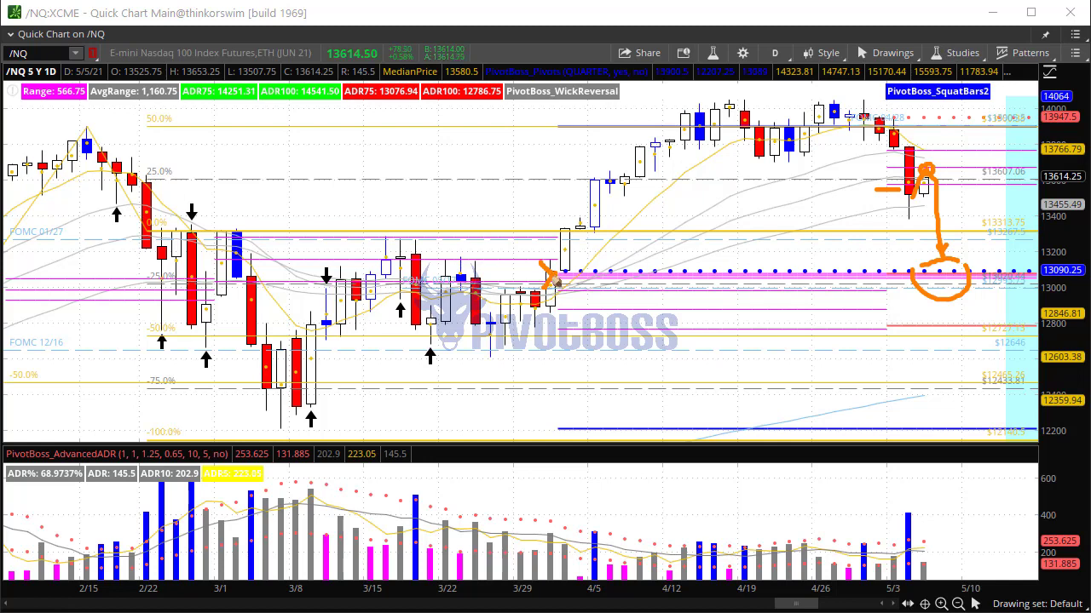
{"action": "mouse_move", "coordinate": [563, 279]}
{"action": "left_mouse_down"}
{"action": "mouse_move", "coordinate": [722, 85]}
{"action": "mouse_move", "coordinate": [729, 101]}
{"action": "left_mouse_up"}
{"action": "mouse_move", "coordinate": [875, 109]}
{"action": "left_mouse_down"}
{"action": "mouse_move", "coordinate": [916, 266]}
{"action": "mouse_move", "coordinate": [908, 280]}
{"action": "left_mouse_up"}
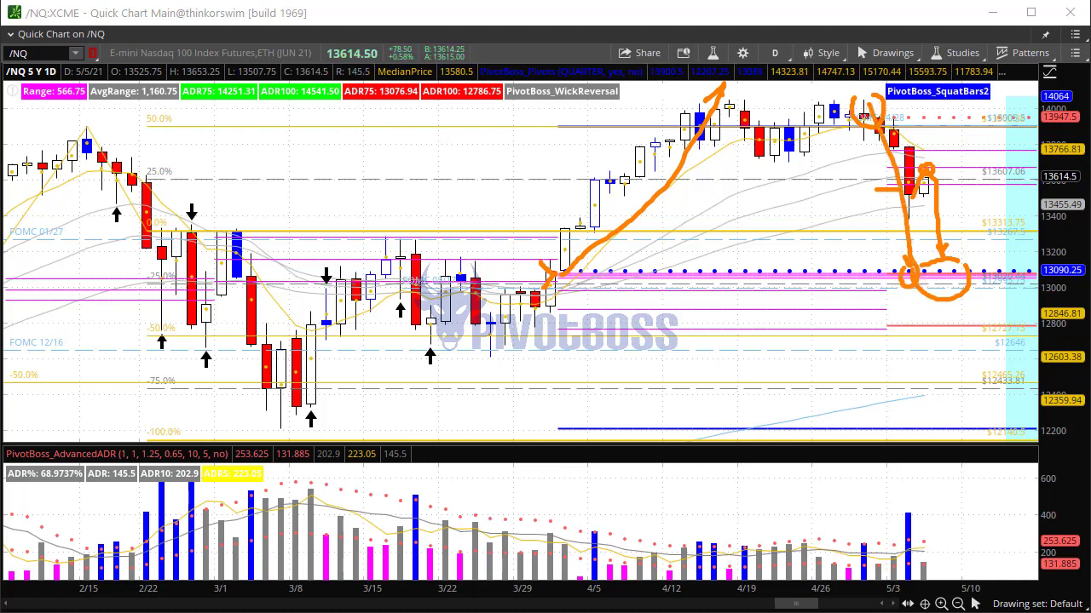
{"action": "key", "text": "Escape"}
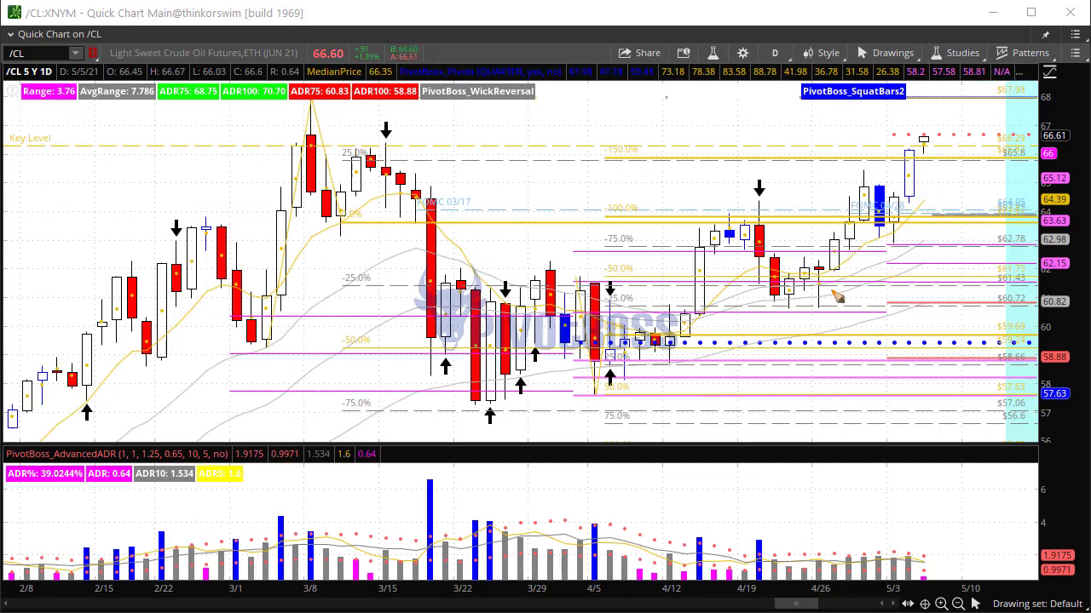
- Mark the late-April low, swing high, pullback and rally on the /CL chart, trace the Key Level line, and circle the 68 price level
{"action": "mouse_move", "coordinate": [805, 286]}
{"action": "left_mouse_down"}
{"action": "mouse_move", "coordinate": [808, 301]}
{"action": "mouse_move", "coordinate": [839, 291]}
{"action": "left_mouse_up"}
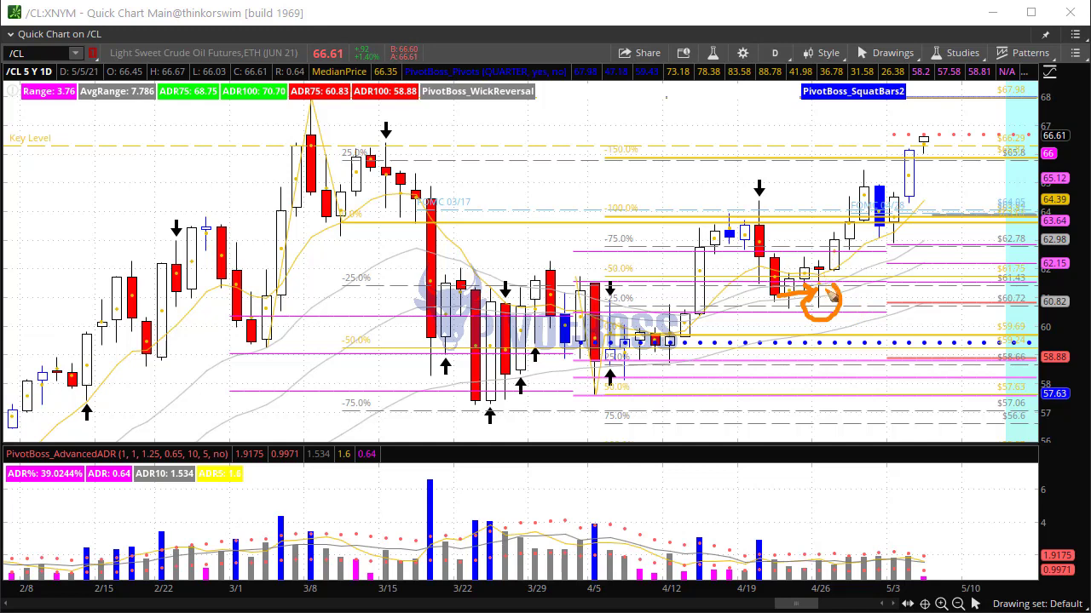
{"action": "left_click_drag", "start_coordinate": [833, 293], "coordinate": [886, 164]}
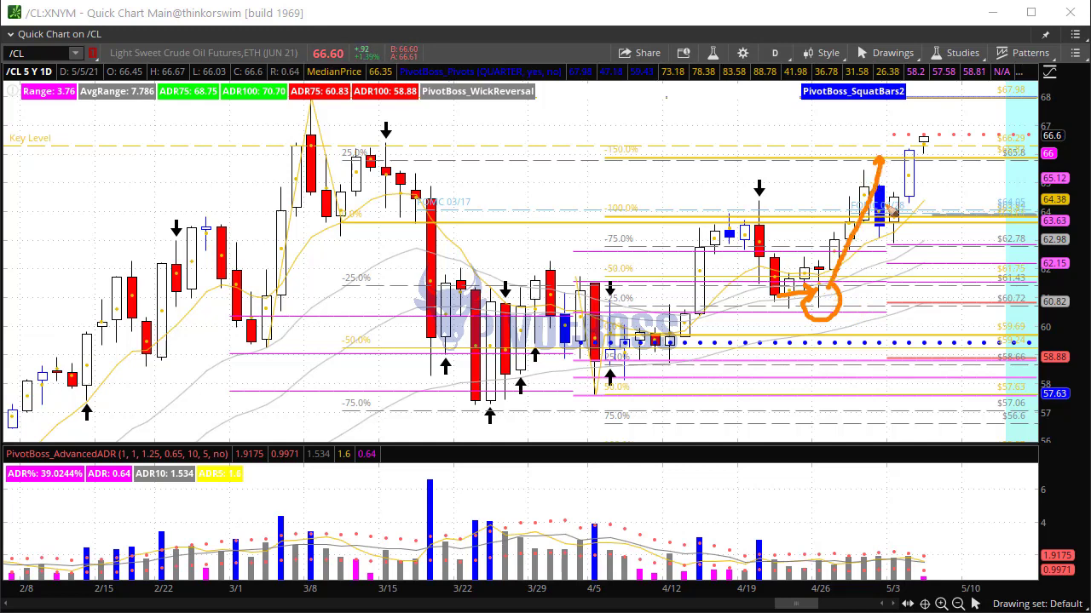
{"action": "left_click_drag", "start_coordinate": [864, 163], "coordinate": [867, 189]}
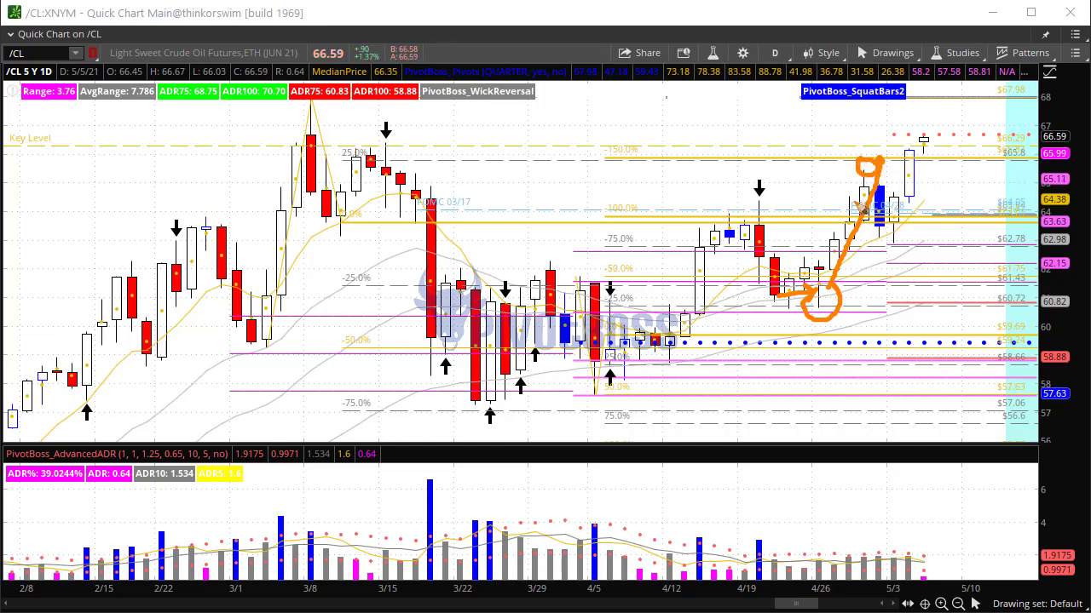
{"action": "mouse_move", "coordinate": [862, 169]}
{"action": "left_mouse_down"}
{"action": "mouse_move", "coordinate": [904, 243]}
{"action": "mouse_move", "coordinate": [956, 134]}
{"action": "left_mouse_up"}
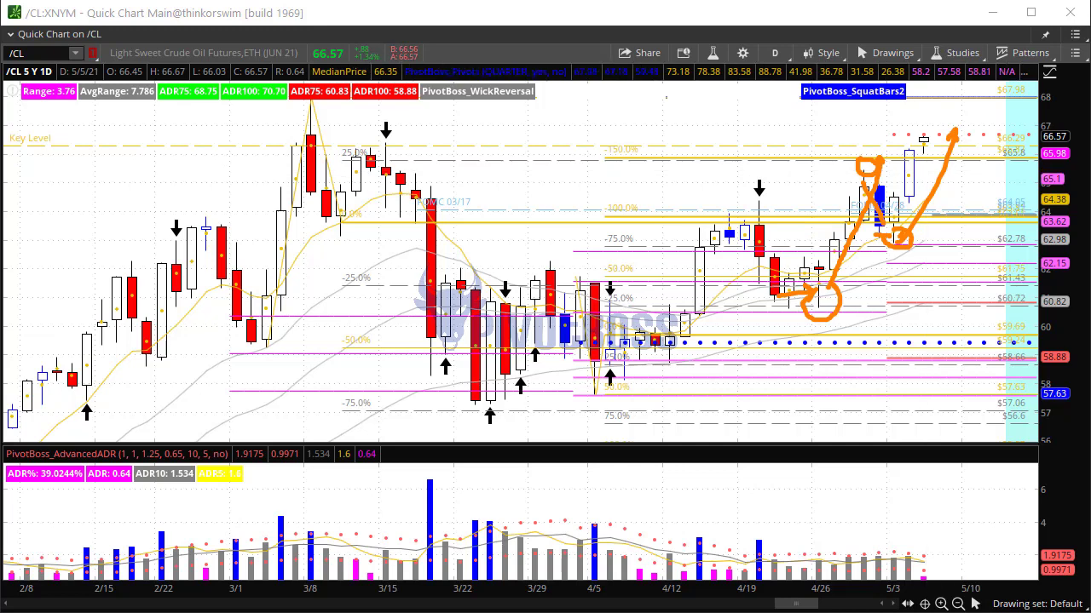
{"action": "left_click_drag", "start_coordinate": [452, 153], "coordinate": [1034, 152]}
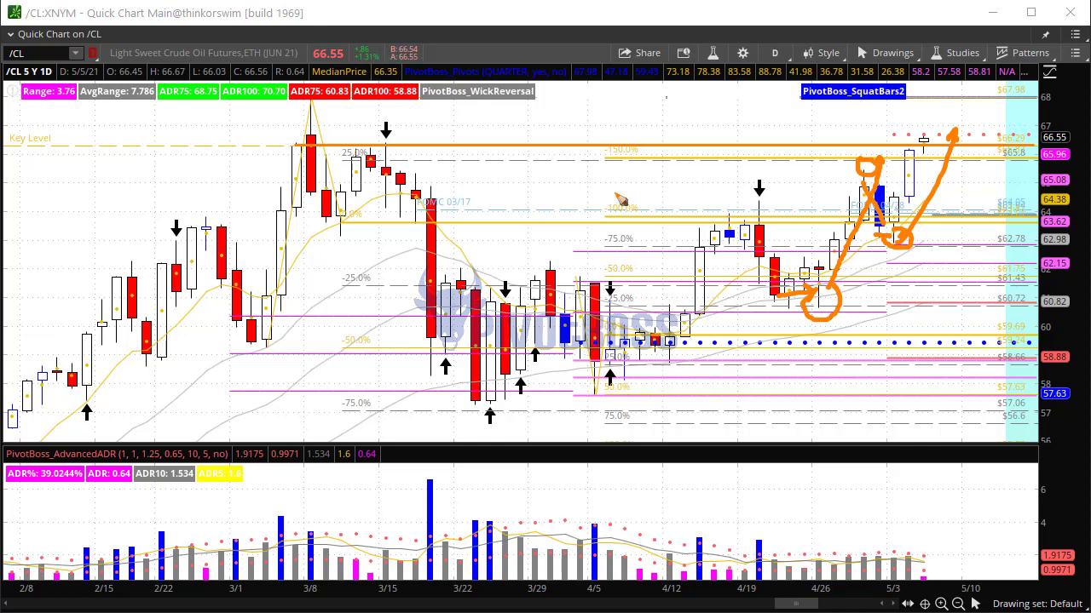
{"action": "left_click_drag", "start_coordinate": [1057, 86], "coordinate": [1060, 100]}
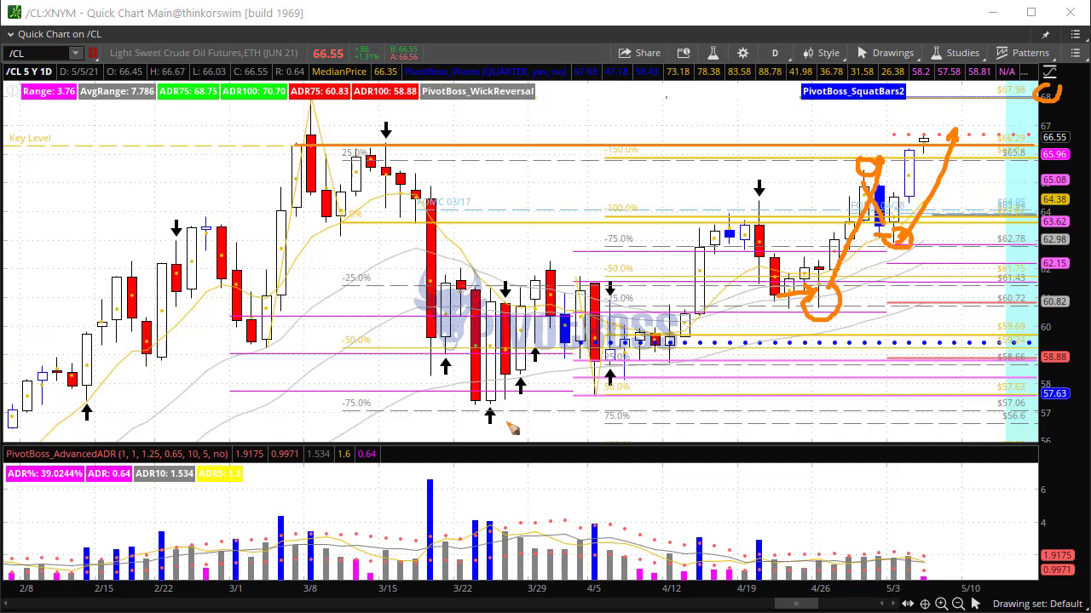
- Trace the rounded March–April base on /CL, add converging lines across the early-April range, mark the late-April swing, and clear the markup
{"action": "mouse_move", "coordinate": [409, 347]}
{"action": "left_mouse_down"}
{"action": "mouse_move", "coordinate": [569, 402]}
{"action": "mouse_move", "coordinate": [975, 217]}
{"action": "mouse_move", "coordinate": [1030, 146]}
{"action": "left_mouse_up"}
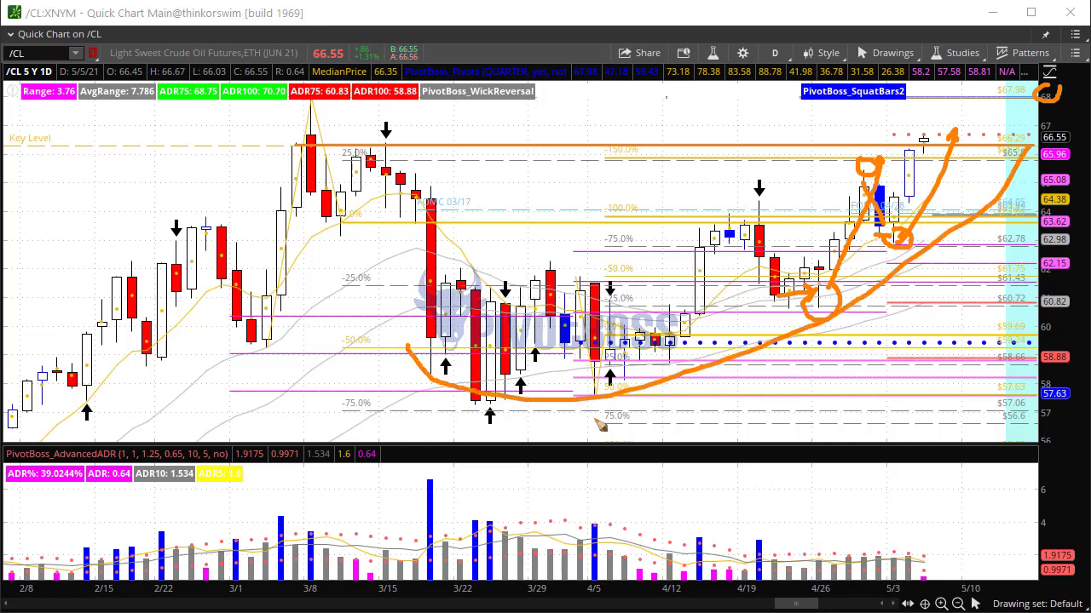
{"action": "left_click_drag", "start_coordinate": [496, 231], "coordinate": [673, 303]}
{"action": "mouse_move", "coordinate": [539, 424]}
{"action": "left_mouse_down"}
{"action": "mouse_move", "coordinate": [750, 263]}
{"action": "mouse_move", "coordinate": [767, 223]}
{"action": "left_mouse_up"}
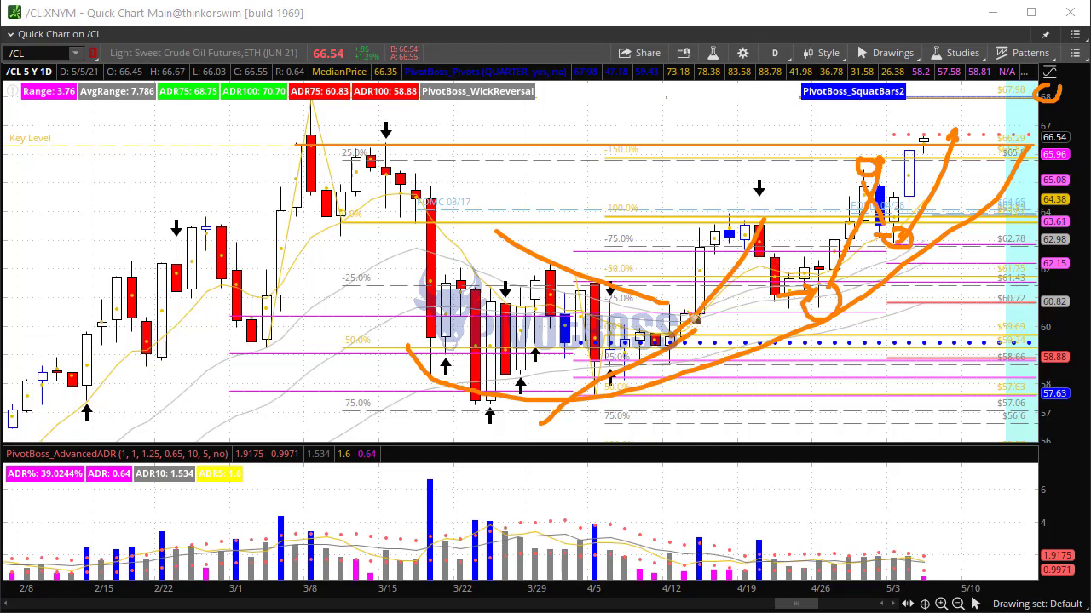
{"action": "left_click_drag", "start_coordinate": [743, 297], "coordinate": [903, 200]}
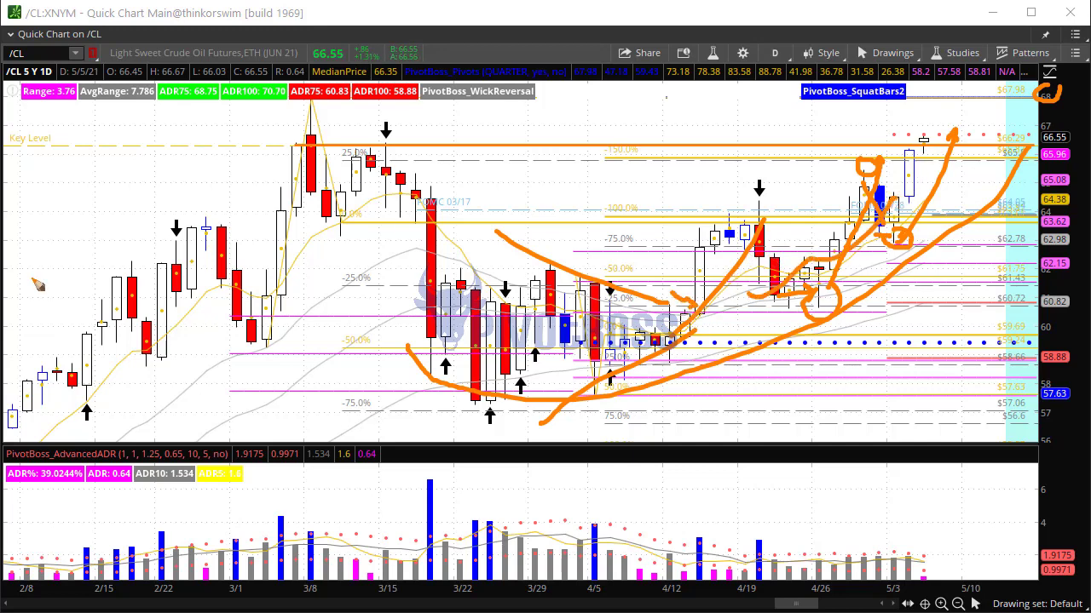
{"action": "key", "text": "Escape"}
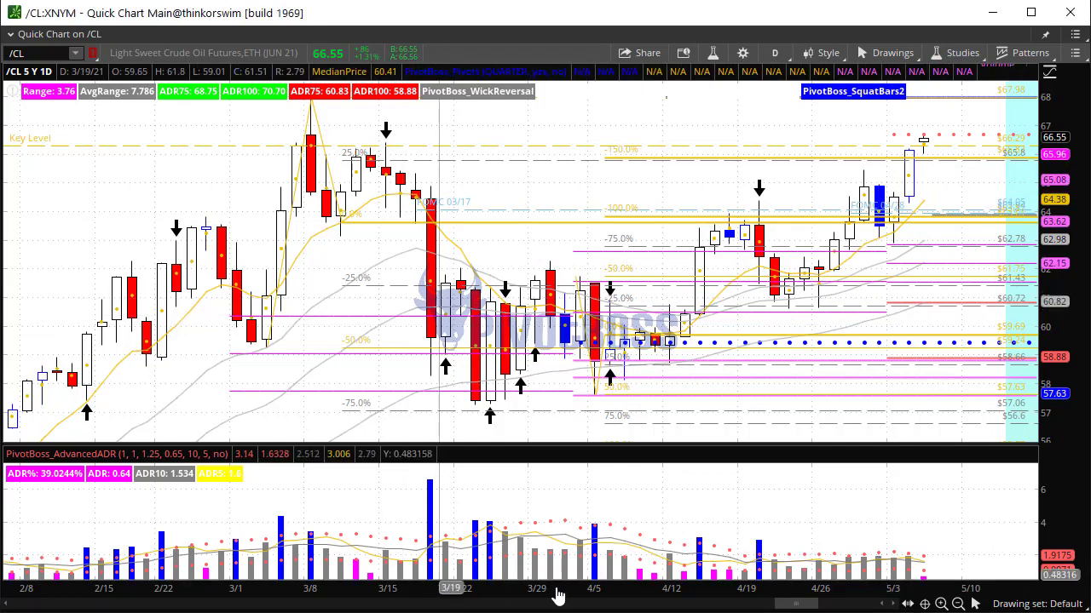
- Mark the March high and early-March low on a wider /CL view, trace the April rally toward 68, and circle the 67.98 level
{"action": "left_click_drag", "start_coordinate": [859, 398], "coordinate": [1040, 259]}
{"action": "left_click_drag", "start_coordinate": [1060, 177], "coordinate": [1047, 257]}
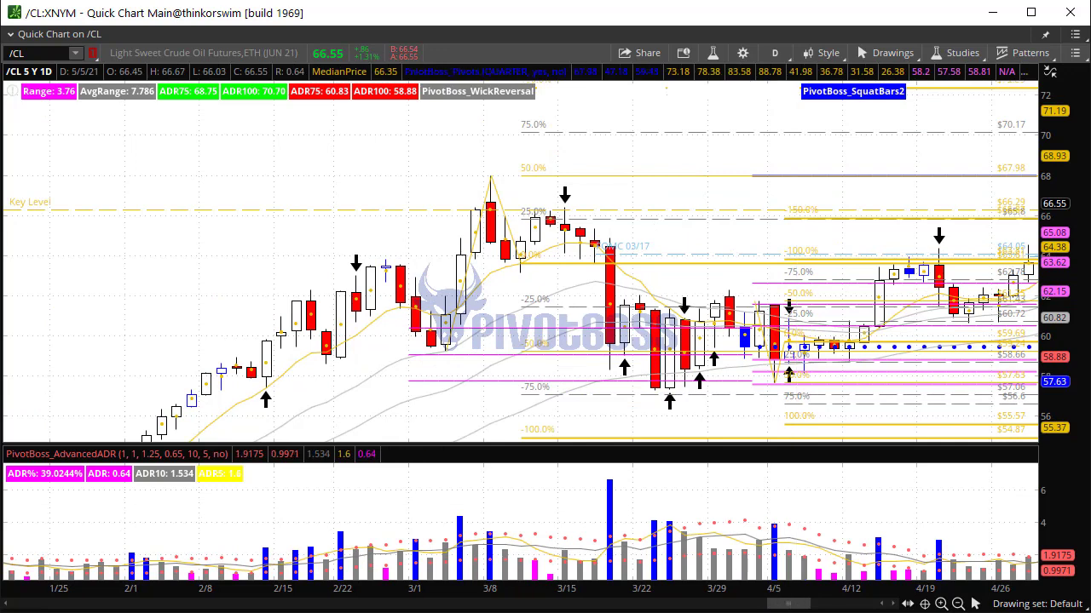
{"action": "scroll", "coordinate": [1047, 255], "scroll_direction": "down", "scroll_amount": 10}
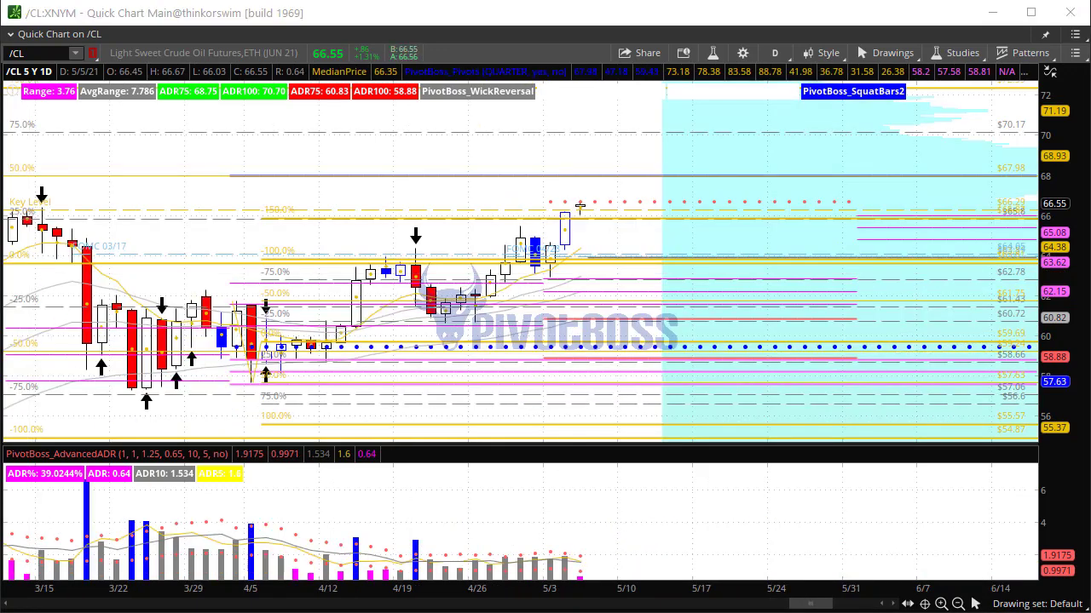
{"action": "left_click_drag", "start_coordinate": [301, 589], "coordinate": [670, 589]}
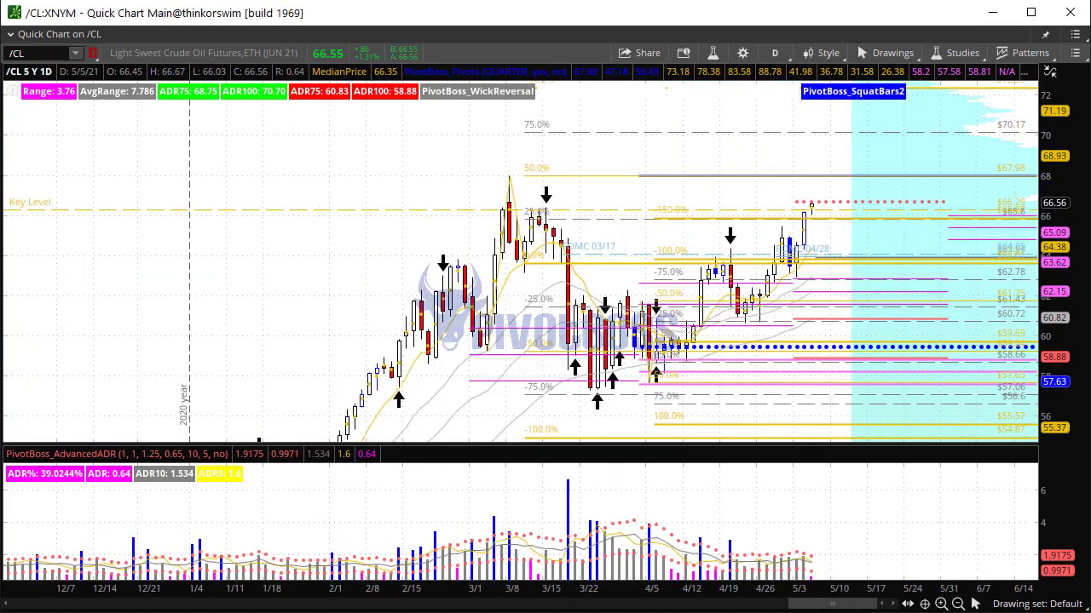
{"action": "left_click_drag", "start_coordinate": [502, 175], "coordinate": [558, 175]}
{"action": "left_click_drag", "start_coordinate": [470, 355], "coordinate": [576, 349]}
{"action": "mouse_move", "coordinate": [690, 349]}
{"action": "left_mouse_down"}
{"action": "mouse_move", "coordinate": [700, 365]}
{"action": "mouse_move", "coordinate": [716, 340]}
{"action": "mouse_move", "coordinate": [734, 260]}
{"action": "mouse_move", "coordinate": [731, 298]}
{"action": "mouse_move", "coordinate": [748, 328]}
{"action": "mouse_move", "coordinate": [765, 324]}
{"action": "mouse_move", "coordinate": [820, 245]}
{"action": "mouse_move", "coordinate": [825, 178]}
{"action": "mouse_move", "coordinate": [833, 191]}
{"action": "left_mouse_up"}
{"action": "mouse_move", "coordinate": [1020, 156]}
{"action": "left_mouse_down"}
{"action": "mouse_move", "coordinate": [1005, 159]}
{"action": "mouse_move", "coordinate": [1032, 174]}
{"action": "left_mouse_up"}
{"action": "left_click_drag", "start_coordinate": [499, 173], "coordinate": [514, 175]}
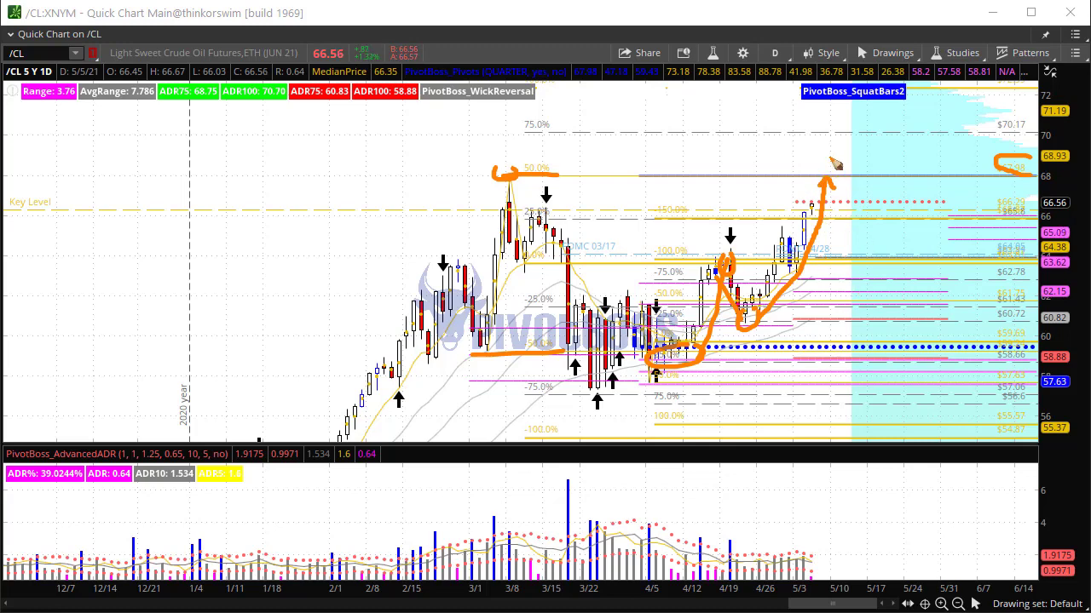
- Bracket and circle the 68–70 target zone on /CL, point to the March high, sketch a pullback toward 64, and clear the markup
{"action": "mouse_move", "coordinate": [836, 141]}
{"action": "left_mouse_down"}
{"action": "mouse_move", "coordinate": [816, 178]}
{"action": "mouse_move", "coordinate": [845, 173]}
{"action": "mouse_move", "coordinate": [768, 177]}
{"action": "left_mouse_up"}
{"action": "mouse_move", "coordinate": [858, 135]}
{"action": "left_mouse_down"}
{"action": "mouse_move", "coordinate": [772, 135]}
{"action": "mouse_move", "coordinate": [818, 127]}
{"action": "left_mouse_up"}
{"action": "left_click_drag", "start_coordinate": [479, 168], "coordinate": [487, 184]}
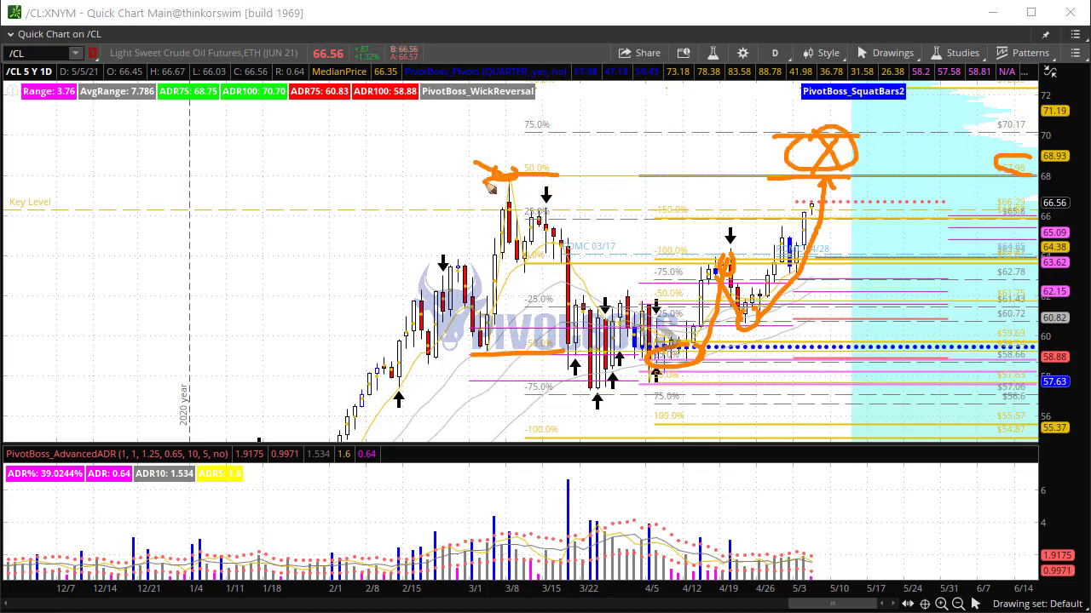
{"action": "left_click_drag", "start_coordinate": [840, 153], "coordinate": [877, 253]}
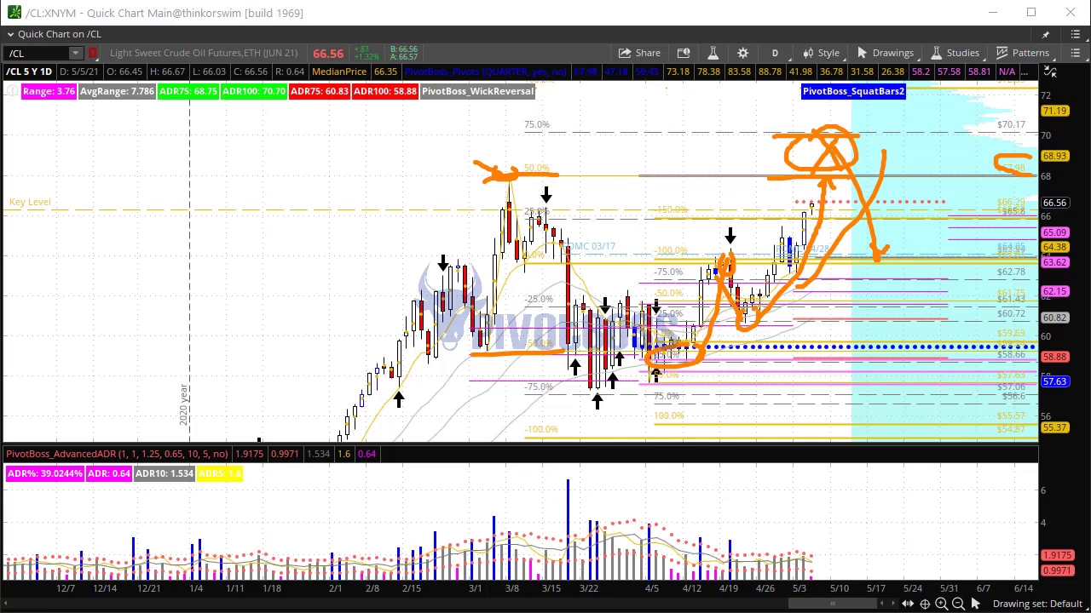
{"action": "key", "text": "Escape"}
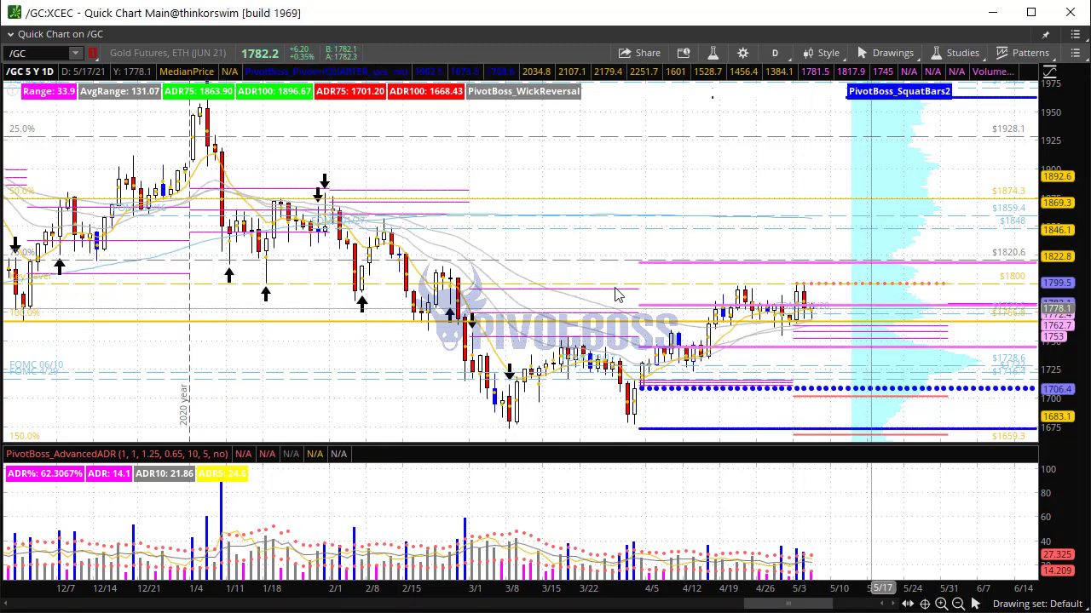
- On the /GC chart, mark the 5/3 candle and support near 1766.8, sketch a rally past 1800, and clear the markup
{"action": "scroll", "coordinate": [617, 294], "scroll_direction": "up", "scroll_amount": 3}
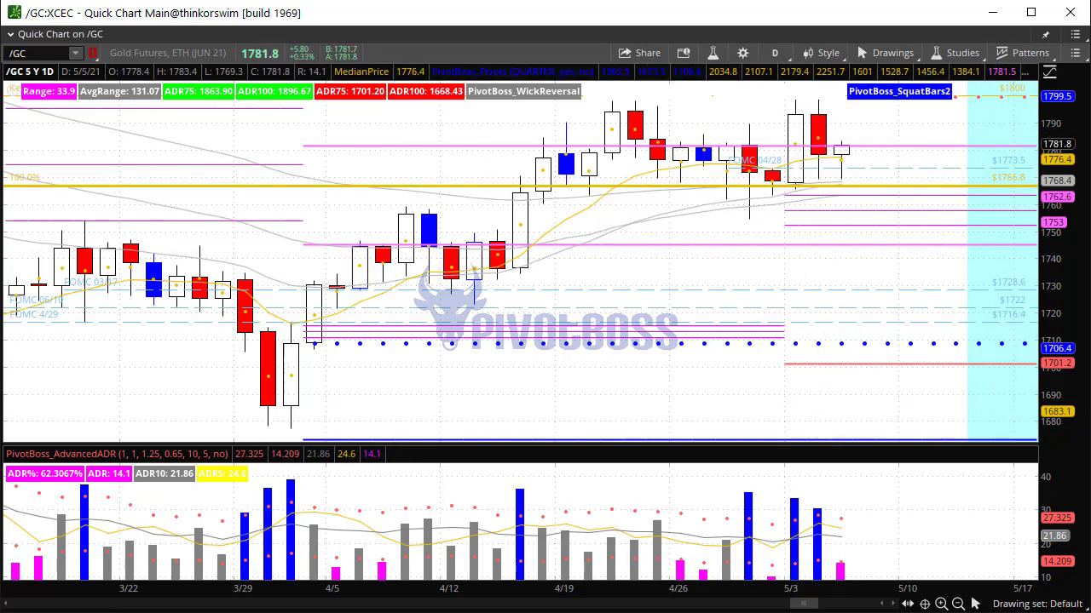
{"action": "mouse_move", "coordinate": [794, 86]}
{"action": "left_mouse_down"}
{"action": "mouse_move", "coordinate": [794, 184]}
{"action": "mouse_move", "coordinate": [856, 189]}
{"action": "mouse_move", "coordinate": [651, 181]}
{"action": "left_mouse_up"}
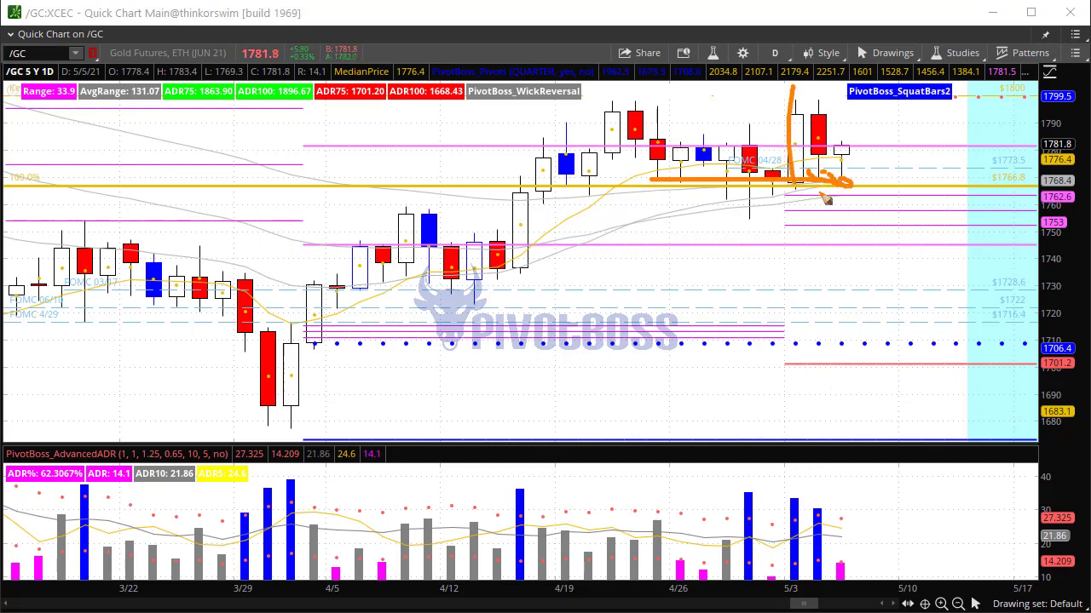
{"action": "mouse_move", "coordinate": [858, 185]}
{"action": "left_mouse_down"}
{"action": "mouse_move", "coordinate": [901, 56]}
{"action": "mouse_move", "coordinate": [915, 60]}
{"action": "left_mouse_up"}
{"action": "key", "text": "Escape"}
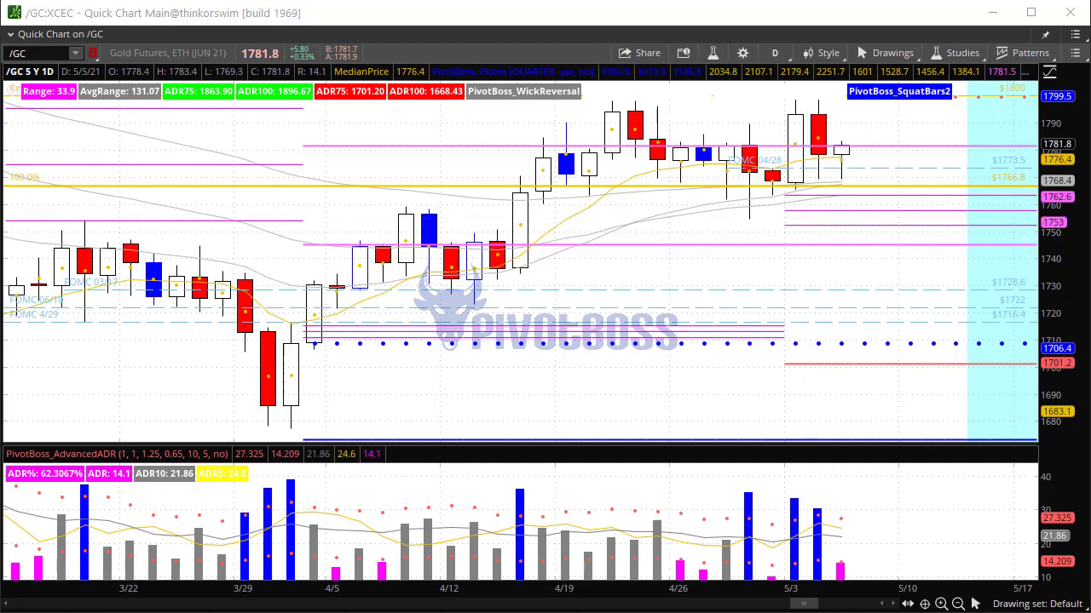
- Underline the late-April low on /GC, draw a rising trendline from the late-March lows, and sketch a bounce above 1800
{"action": "left_click_drag", "start_coordinate": [720, 228], "coordinate": [864, 235]}
{"action": "left_click_drag", "start_coordinate": [241, 434], "coordinate": [894, 167]}
{"action": "mouse_move", "coordinate": [743, 229]}
{"action": "left_mouse_down"}
{"action": "mouse_move", "coordinate": [750, 237]}
{"action": "mouse_move", "coordinate": [965, 90]}
{"action": "left_mouse_up"}
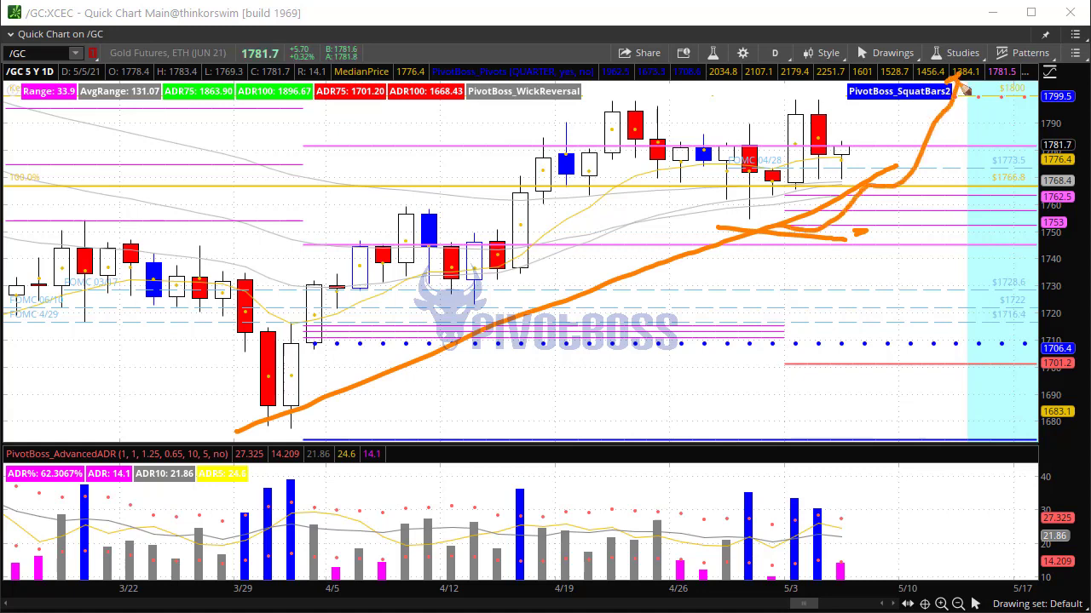
- Outline the late-April range on /GC with a breakout arrow, sketch a drop to the circled 1706.4 dotted level, and clear the markup
{"action": "left_click_drag", "start_coordinate": [587, 125], "coordinate": [823, 109]}
{"action": "mouse_move", "coordinate": [589, 177]}
{"action": "left_mouse_down"}
{"action": "mouse_move", "coordinate": [848, 173]}
{"action": "mouse_move", "coordinate": [918, 64]}
{"action": "left_mouse_up"}
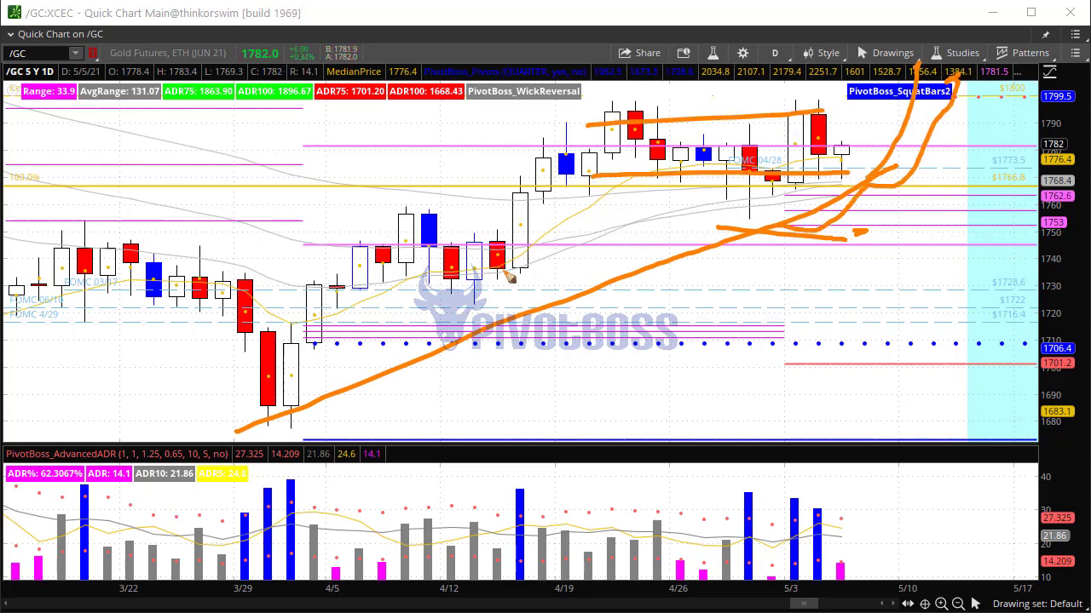
{"action": "mouse_move", "coordinate": [861, 239]}
{"action": "left_mouse_down"}
{"action": "mouse_move", "coordinate": [876, 232]}
{"action": "mouse_move", "coordinate": [910, 330]}
{"action": "mouse_move", "coordinate": [905, 362]}
{"action": "mouse_move", "coordinate": [936, 324]}
{"action": "left_mouse_up"}
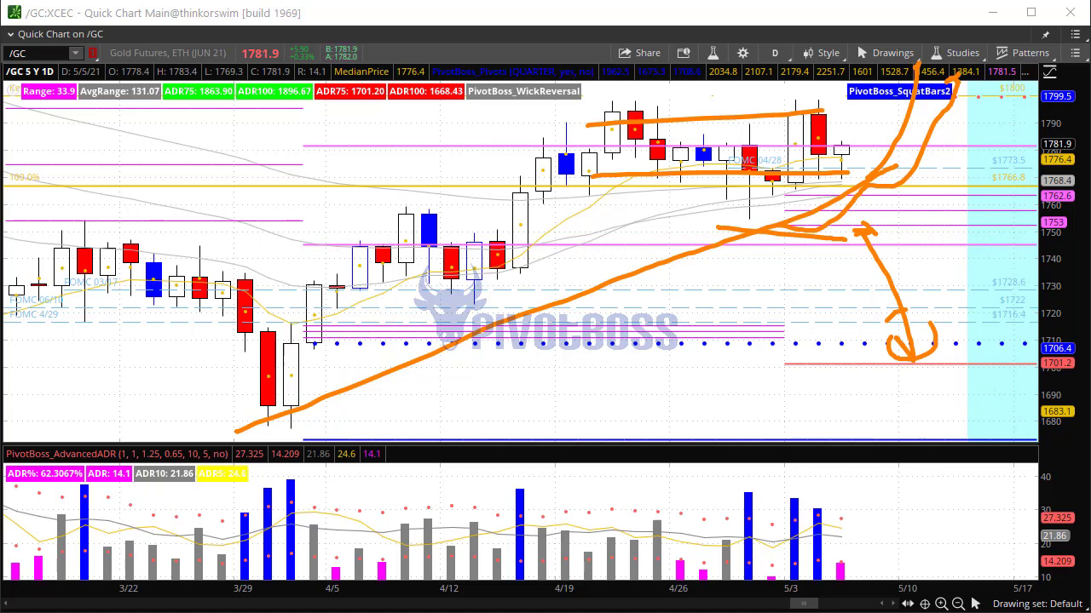
{"action": "key", "text": "Escape"}
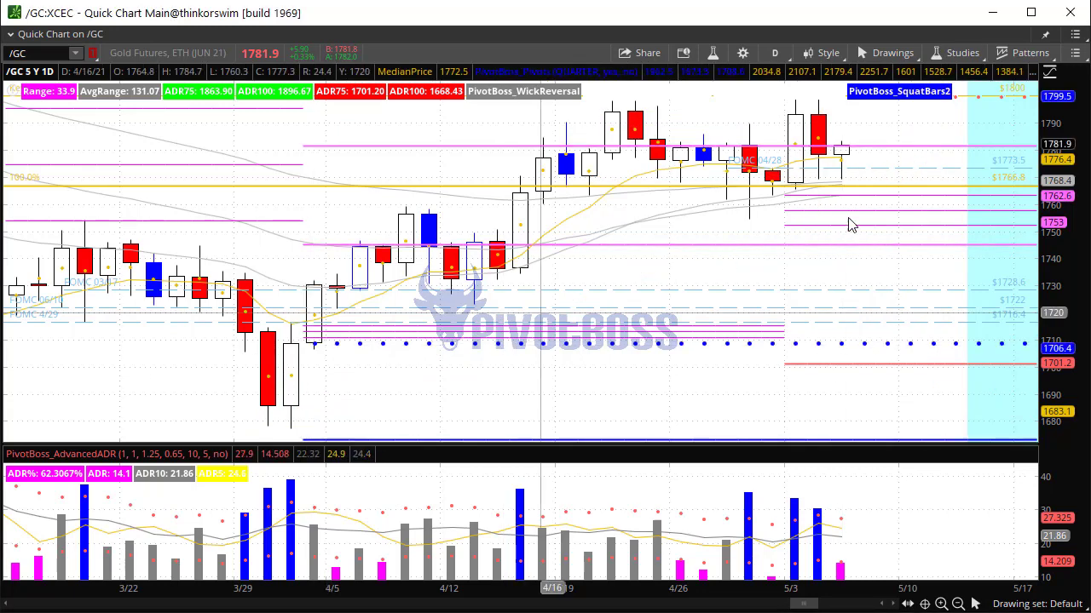
- Widen the /GC chart's time range to show the daily price history back to early November
{"action": "left_click_drag", "start_coordinate": [472, 592], "coordinate": [982, 319]}
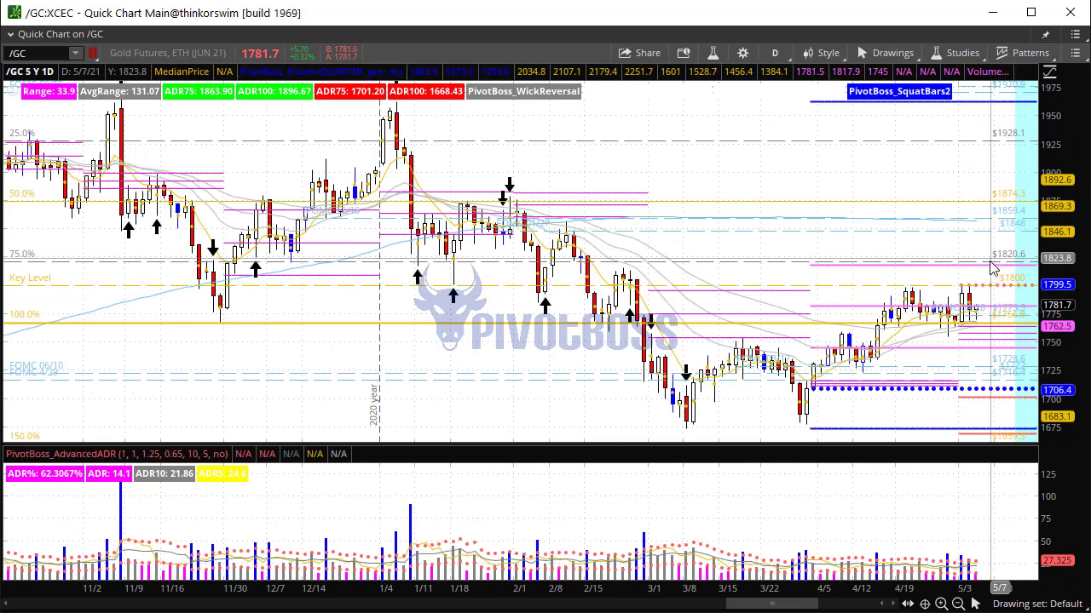